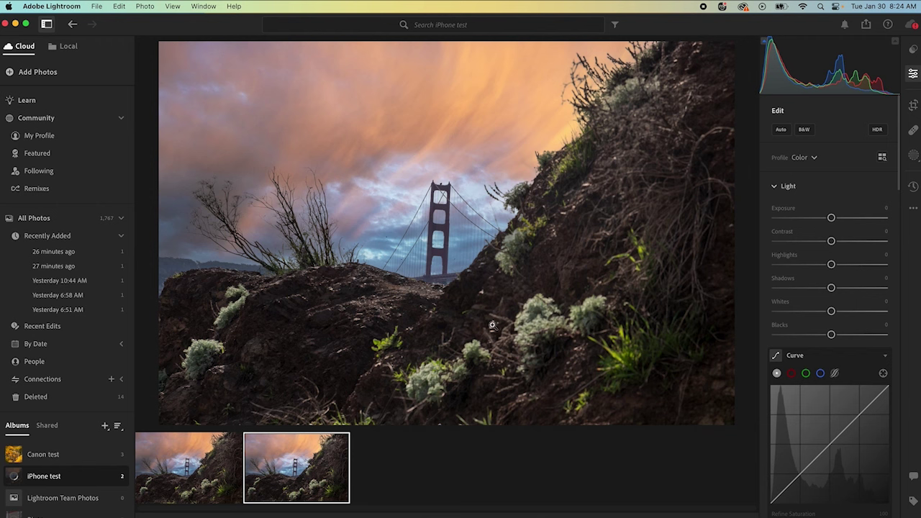
Step: Zoom to full size on the bridge tower and foreground plants in both photos to compare sharpness
{"action": "left_click", "coordinate": [454, 203]}
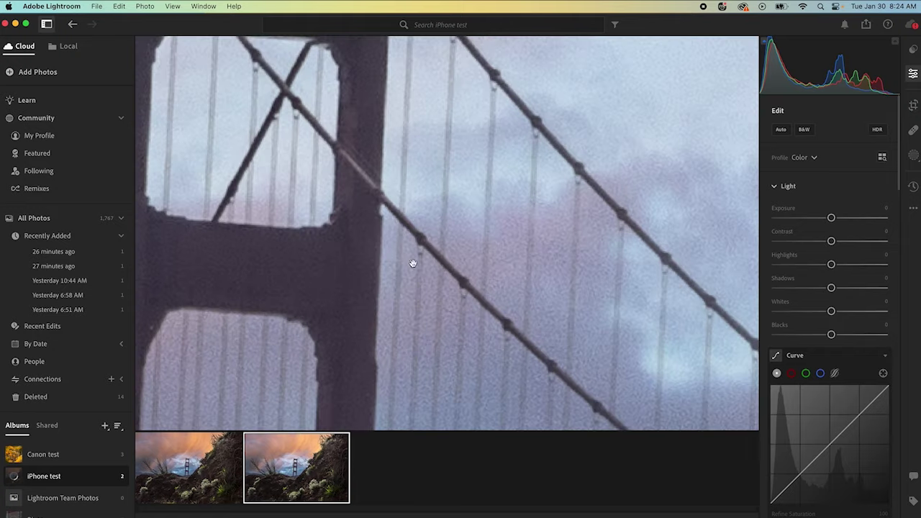
{"action": "left_click", "coordinate": [380, 275]}
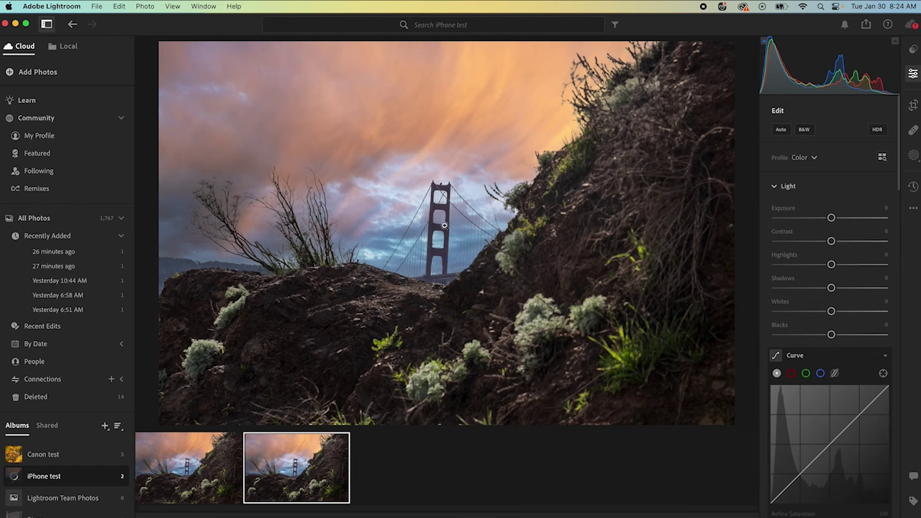
{"action": "left_click", "coordinate": [549, 315]}
{"action": "left_click", "coordinate": [532, 303]}
{"action": "left_click", "coordinate": [180, 471]}
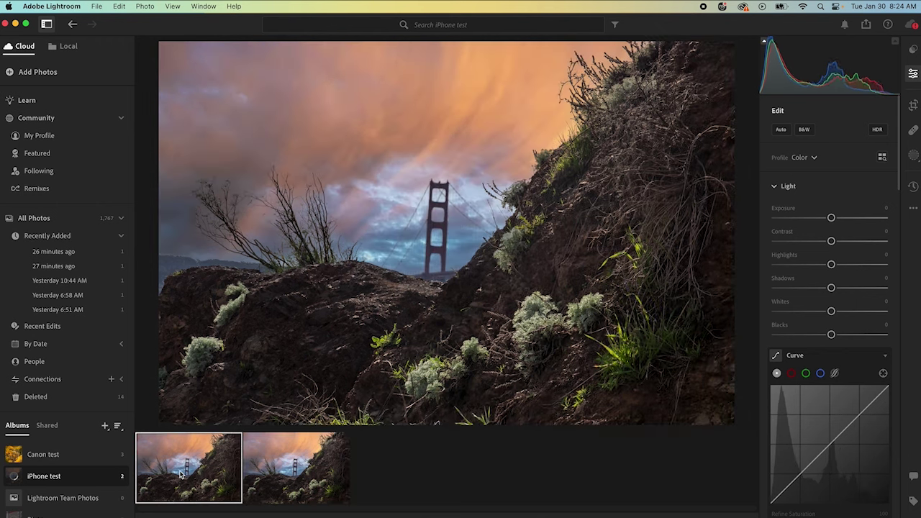
{"action": "left_click", "coordinate": [531, 315]}
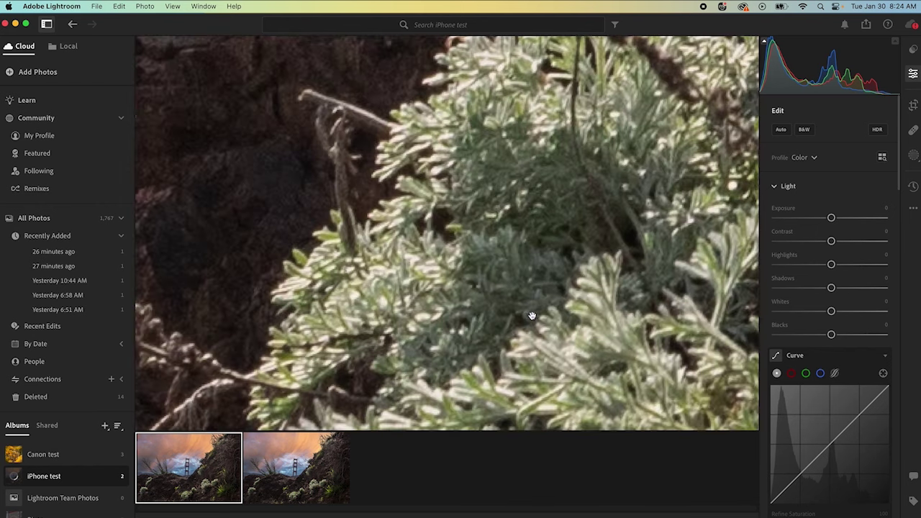
{"action": "left_click", "coordinate": [531, 315]}
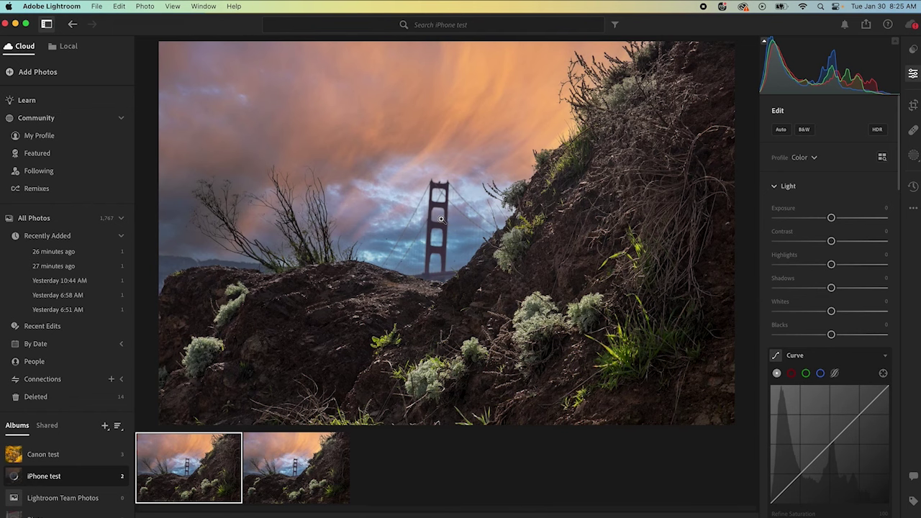
{"action": "left_click", "coordinate": [441, 218]}
{"action": "left_click", "coordinate": [441, 219]}
Step: Flip between the two hillside exposures, ending on the first, darker photo
{"action": "left_click", "coordinate": [278, 477]}
{"action": "left_click", "coordinate": [208, 481]}
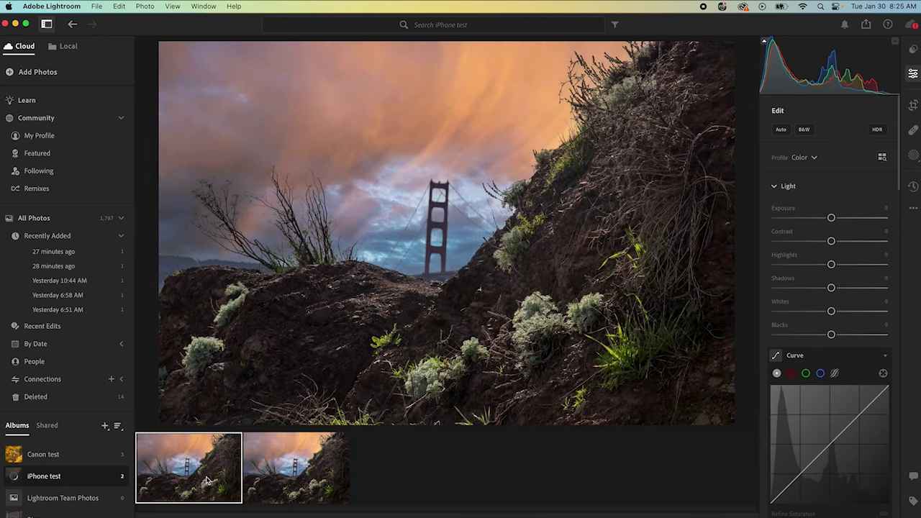
{"action": "left_click", "coordinate": [278, 483]}
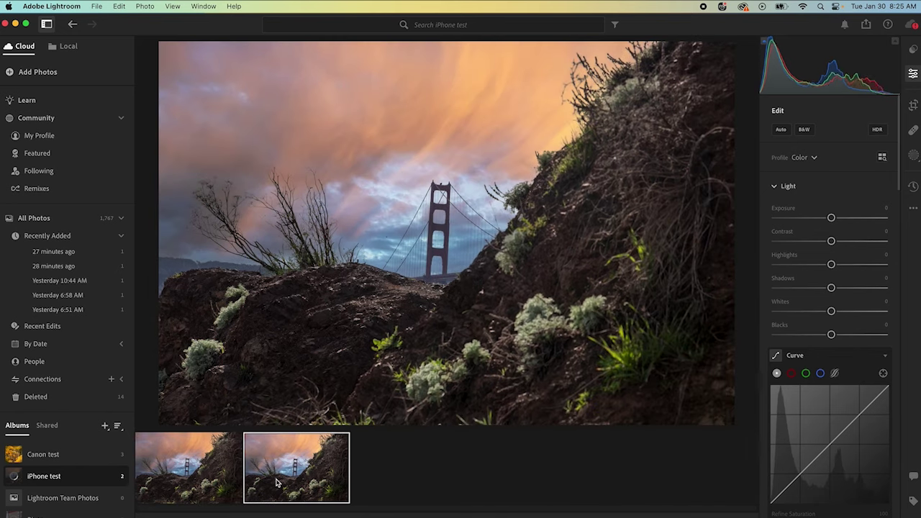
{"action": "left_click", "coordinate": [202, 483]}
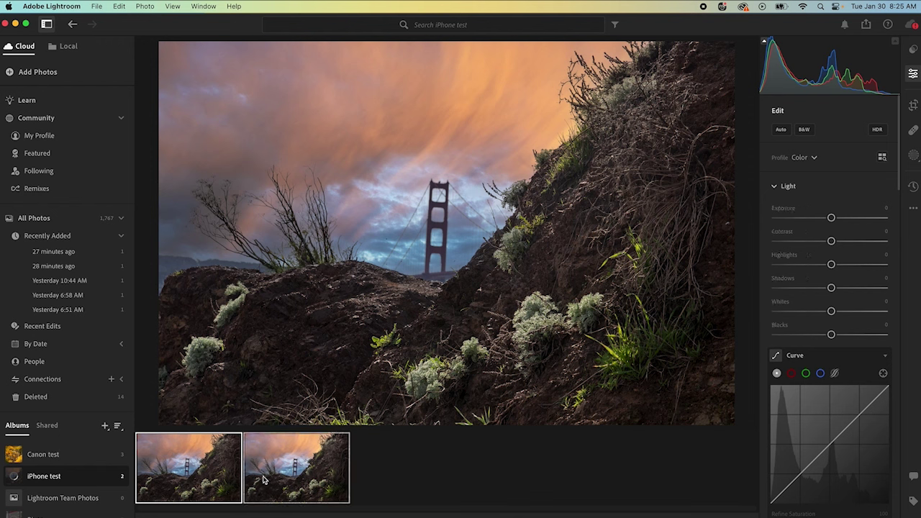
Step: Export both photos with the previous settings as full-size TIFF files
{"action": "left_click", "coordinate": [865, 26]}
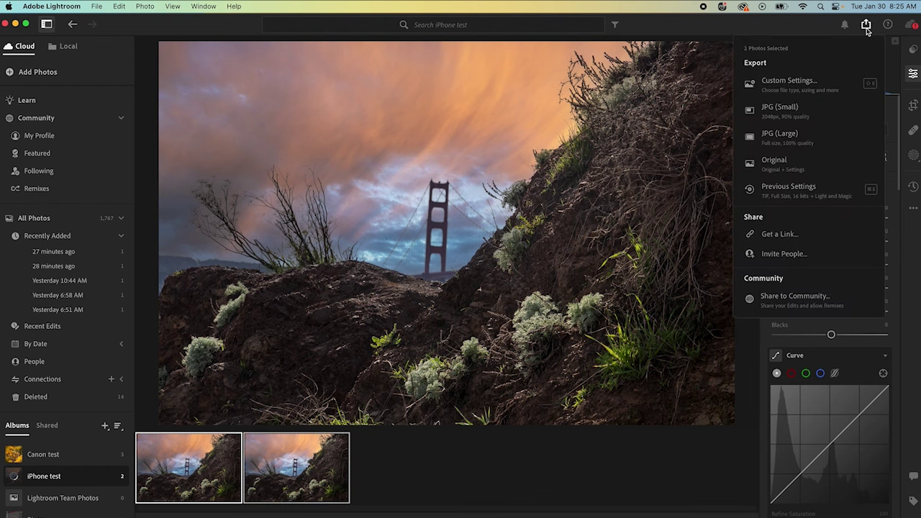
{"action": "left_click", "coordinate": [801, 197]}
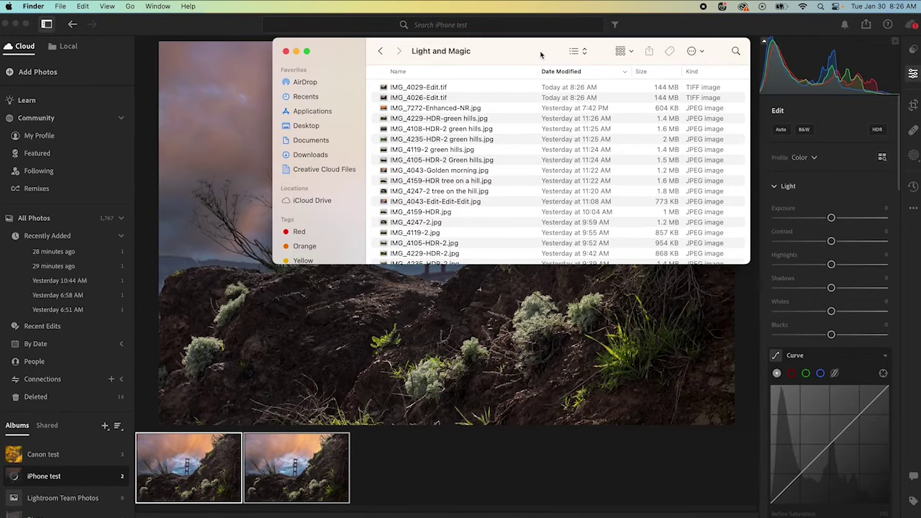
Step: Open IMG_4029-Edit.tif and IMG_4026-Edit.tif together in Adobe Photoshop 2024 from Finder
{"action": "left_click_drag", "start_coordinate": [540, 52], "coordinate": [543, 68]}
{"action": "left_click", "coordinate": [429, 105]}
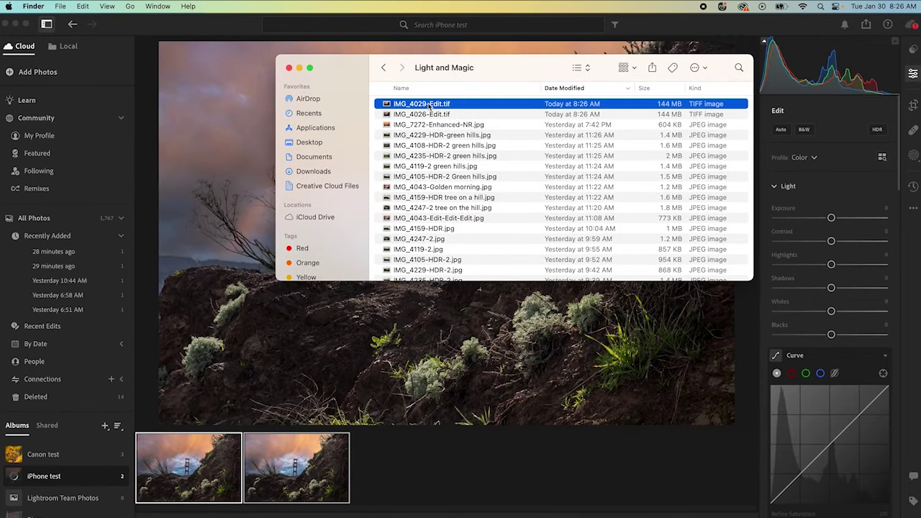
{"action": "left_click", "coordinate": [414, 116], "text": "shift"}
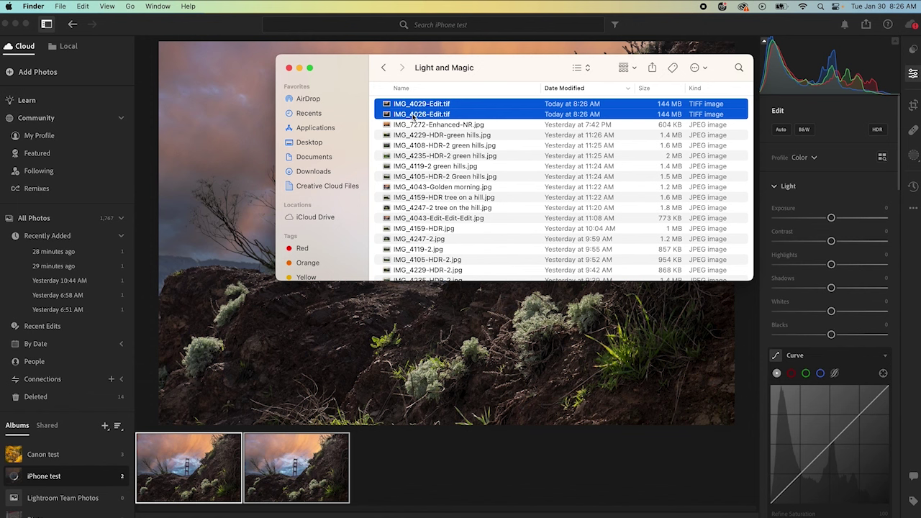
{"action": "right_click", "coordinate": [437, 118]}
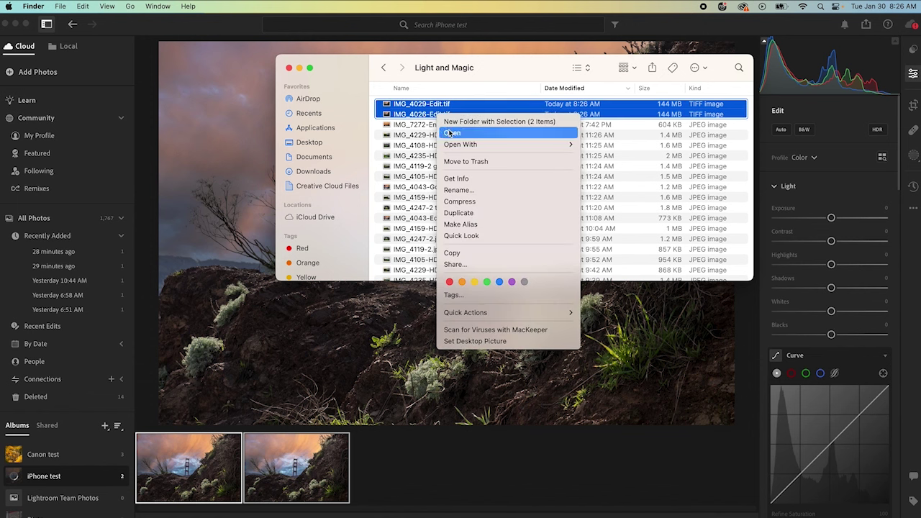
{"action": "mouse_move", "coordinate": [474, 146]}
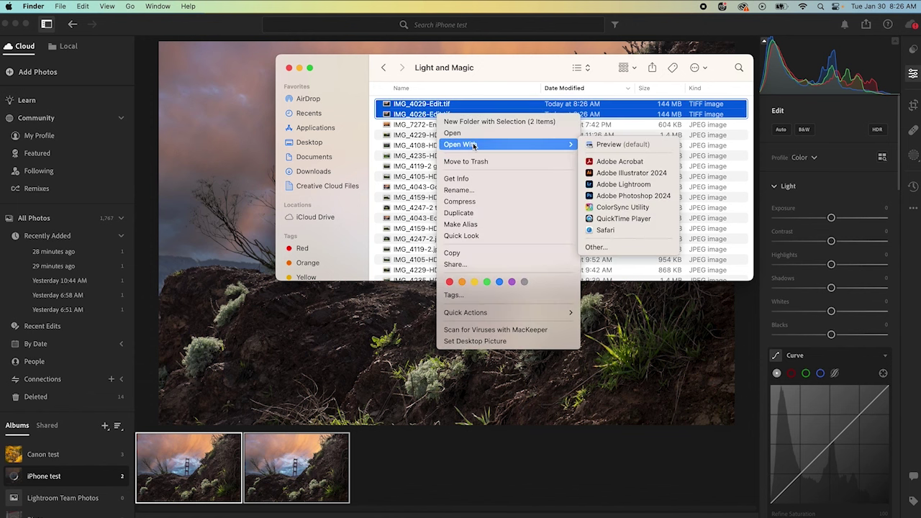
{"action": "left_click", "coordinate": [637, 197]}
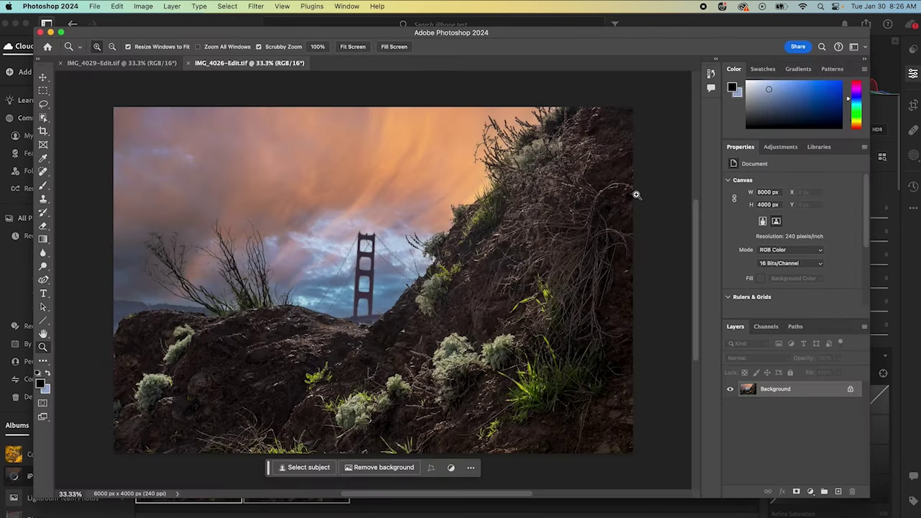
Step: Unlock the IMG_4026-Edit.tif background into a regular layer
{"action": "left_click", "coordinate": [850, 390]}
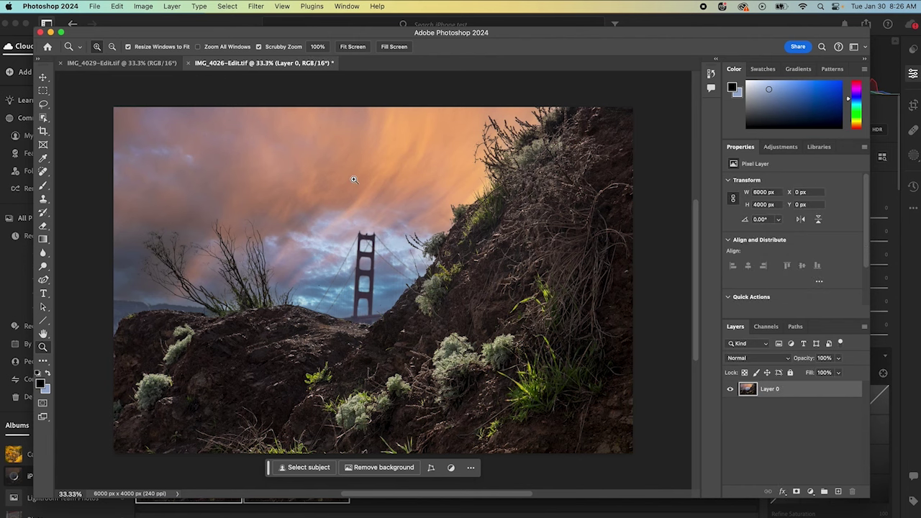
{"action": "left_click", "coordinate": [130, 64]}
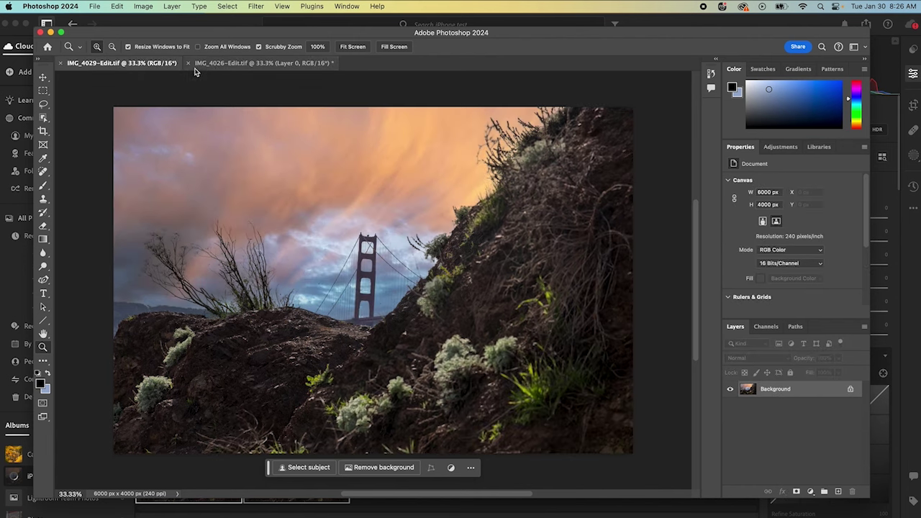
{"action": "left_click", "coordinate": [252, 64]}
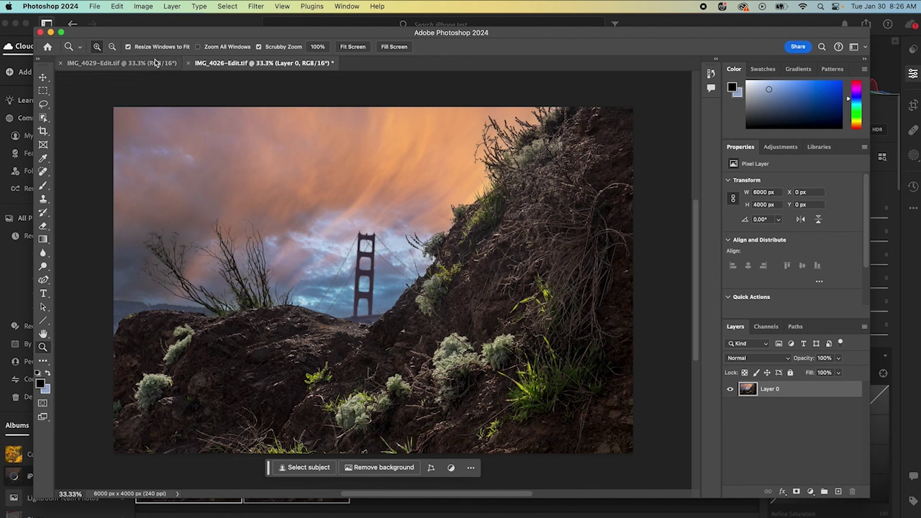
Step: In IMG_4029-Edit.tif, unlock the background and paste the other exposure in as Layer 1
{"action": "left_click", "coordinate": [108, 64]}
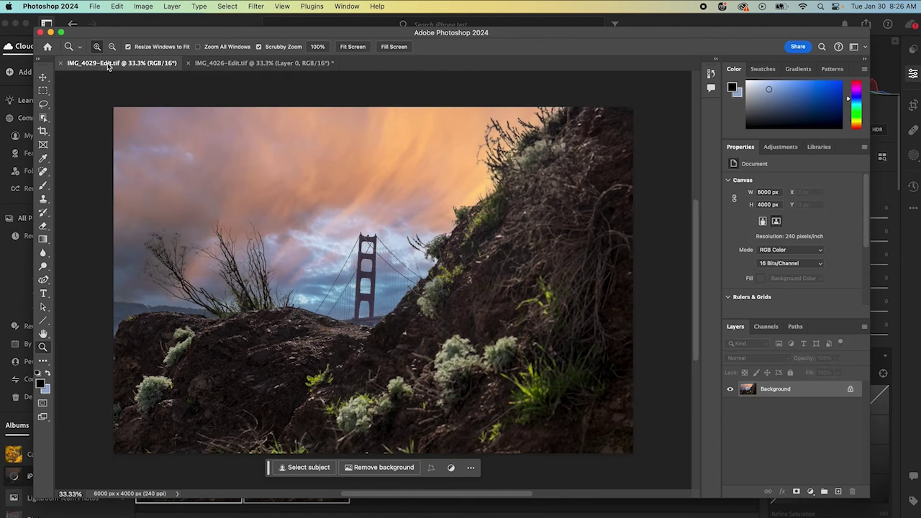
{"action": "left_click", "coordinate": [850, 390]}
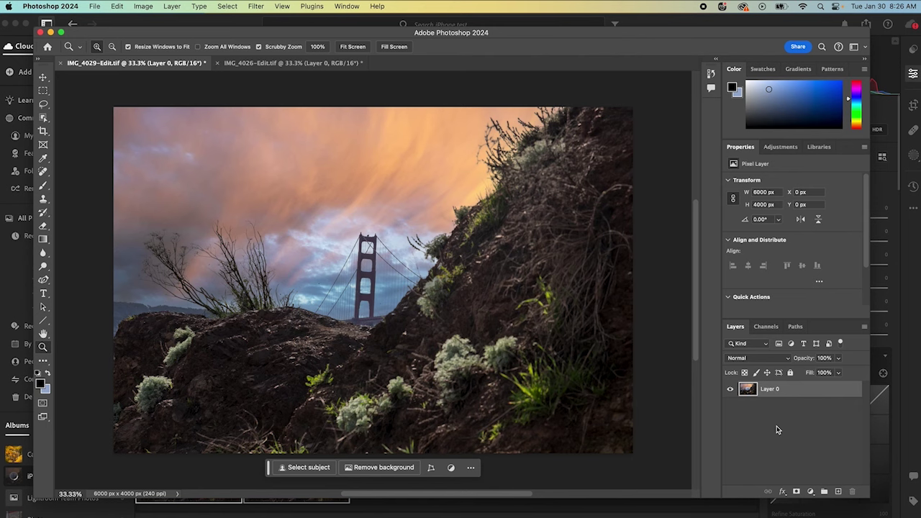
{"action": "key", "text": "super+v"}
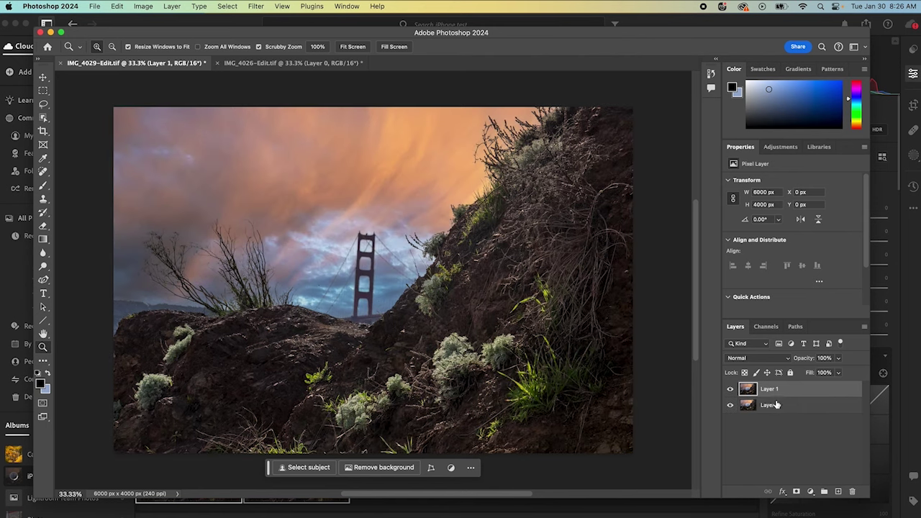
Step: Select both Layer 1 and Layer 0 together
{"action": "left_click", "coordinate": [774, 406]}
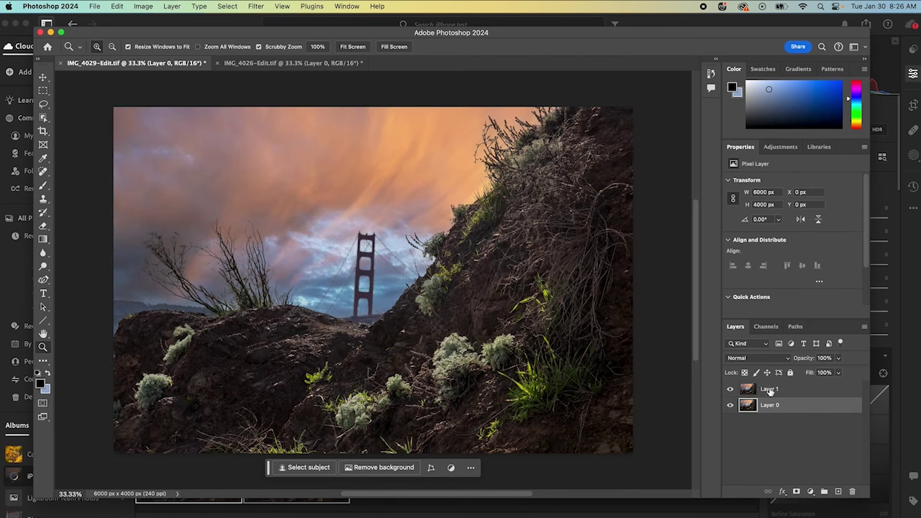
{"action": "left_click", "coordinate": [770, 390]}
{"action": "left_click", "coordinate": [772, 408]}
{"action": "left_click", "coordinate": [768, 395]}
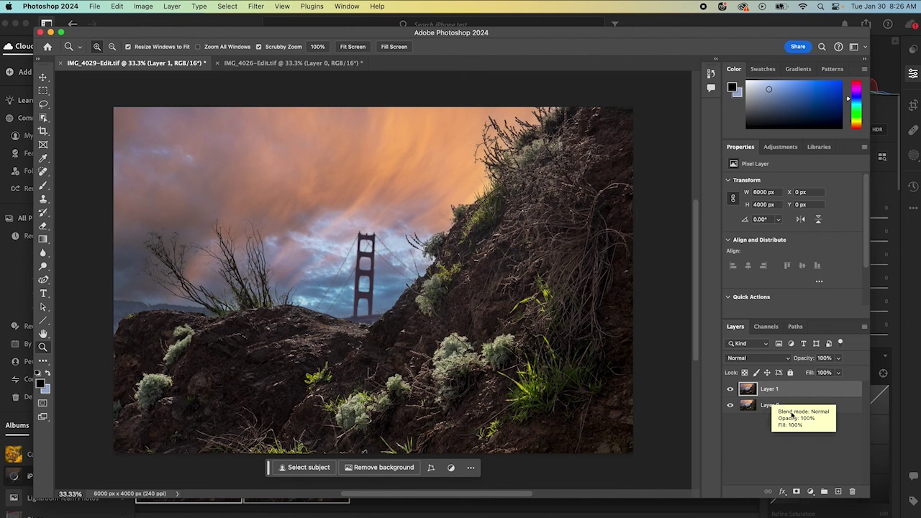
{"action": "left_click", "coordinate": [771, 406], "text": "shift"}
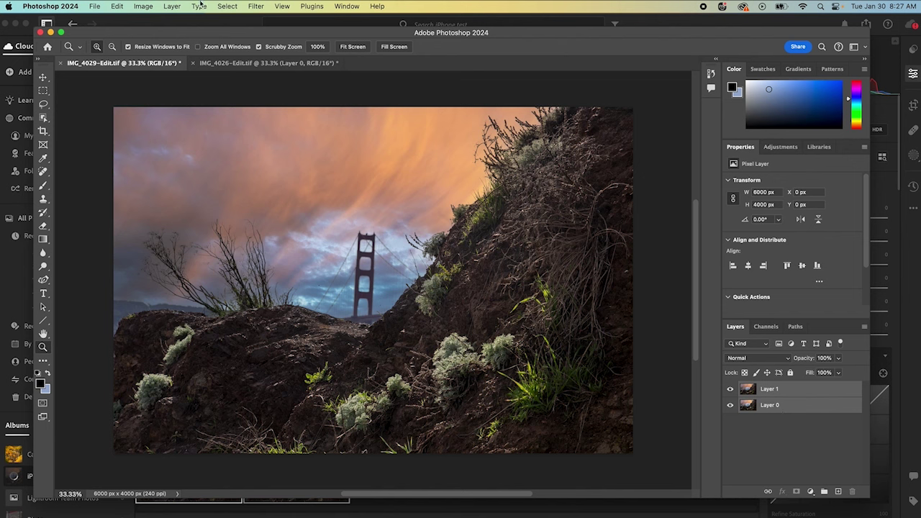
Step: Auto-align the two selected layers using Auto projection
{"action": "left_click", "coordinate": [118, 7]}
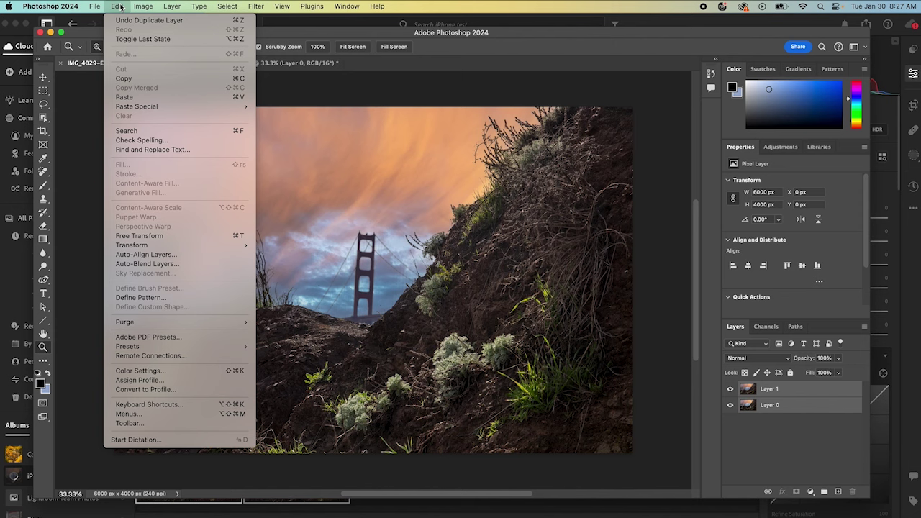
{"action": "left_click", "coordinate": [149, 256]}
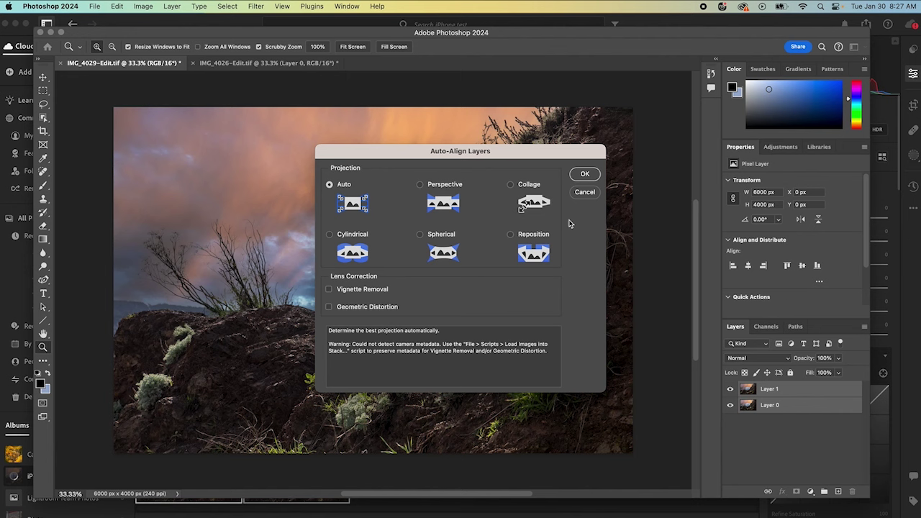
{"action": "left_click", "coordinate": [585, 175]}
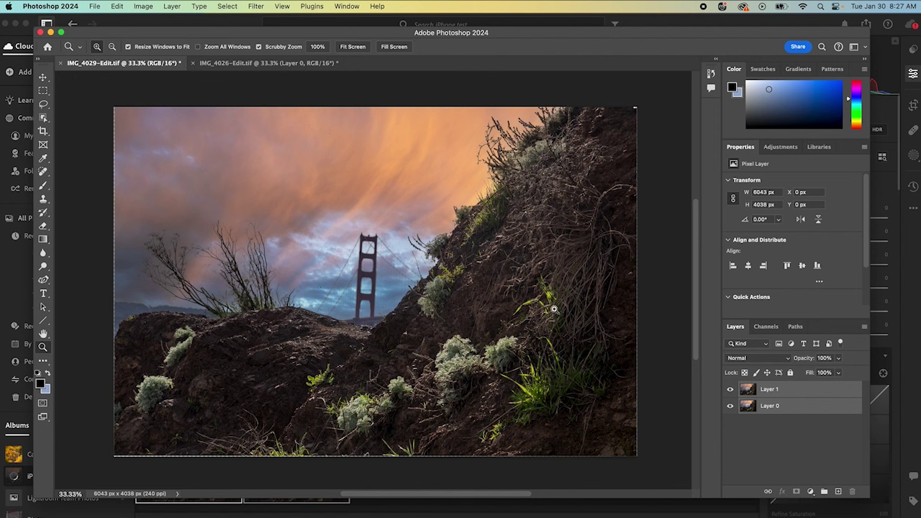
Step: Auto-blend the layers as Stack Images with Seamless Tones and Colors and Content Aware Fill
{"action": "left_click", "coordinate": [117, 6]}
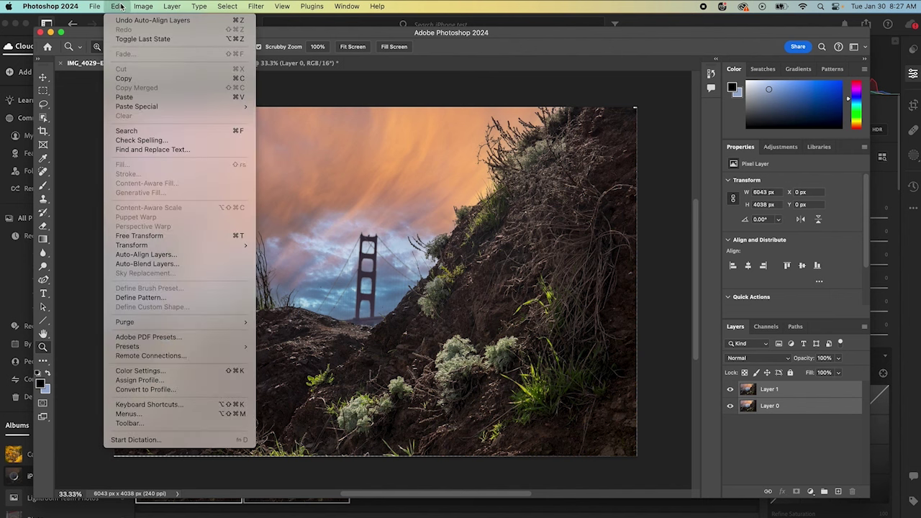
{"action": "left_click", "coordinate": [139, 266]}
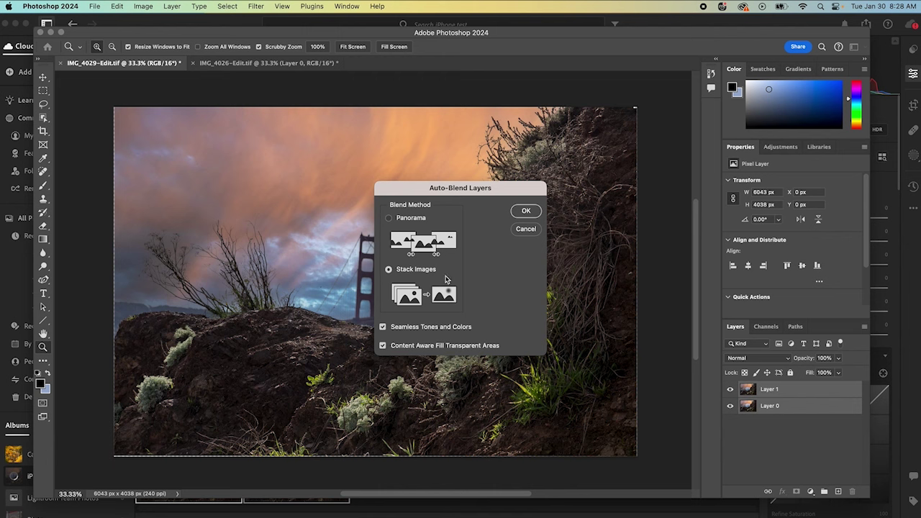
{"action": "left_click", "coordinate": [525, 212]}
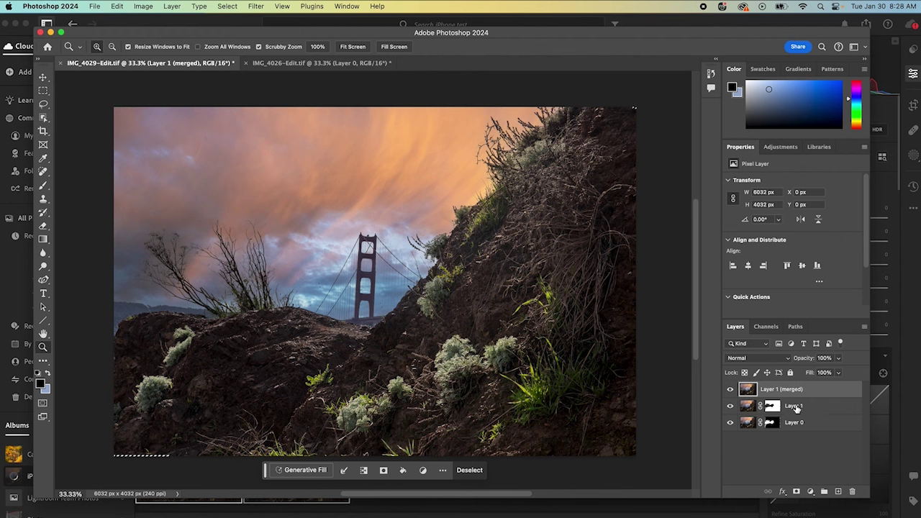
{"action": "left_click", "coordinate": [796, 409]}
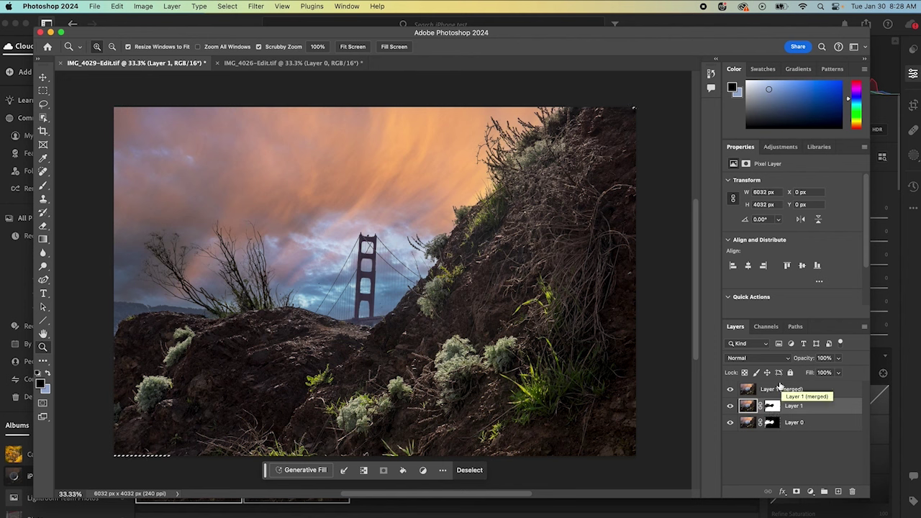
{"action": "left_click", "coordinate": [769, 390]}
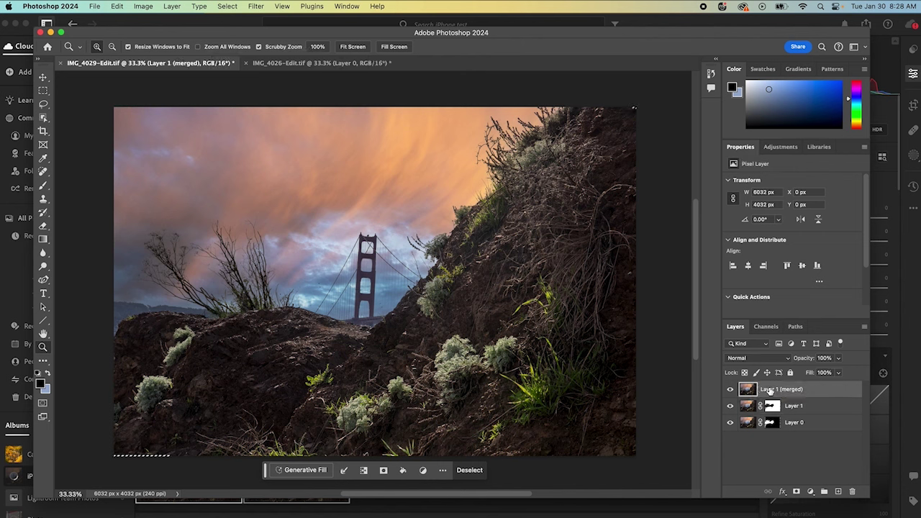
{"action": "left_click", "coordinate": [730, 391]}
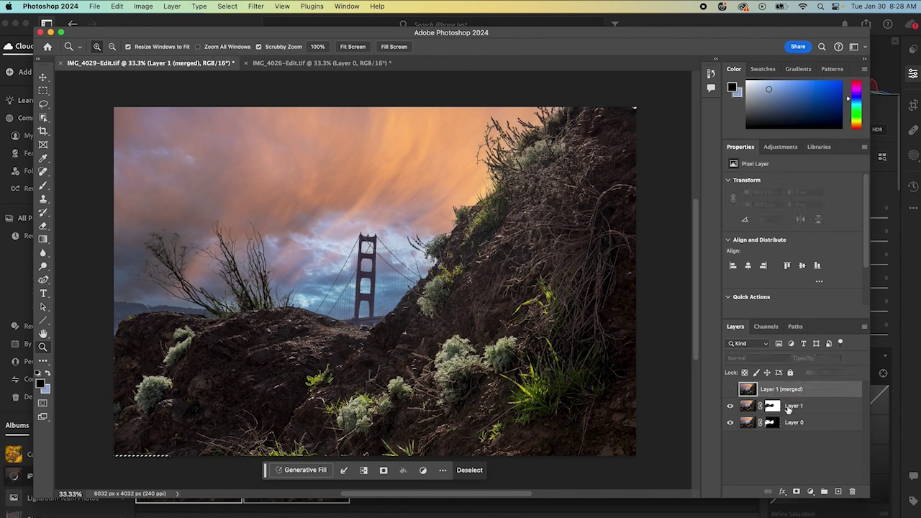
{"action": "left_click", "coordinate": [776, 407]}
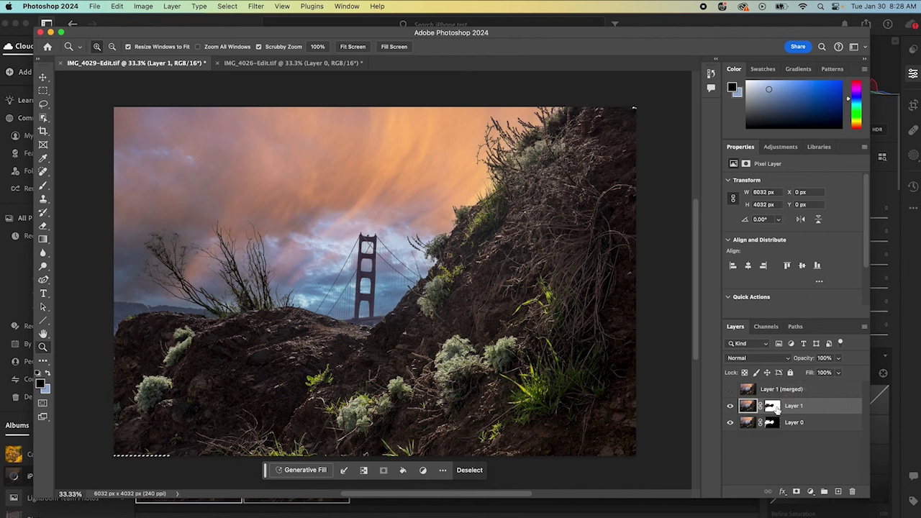
{"action": "left_click", "coordinate": [730, 423]}
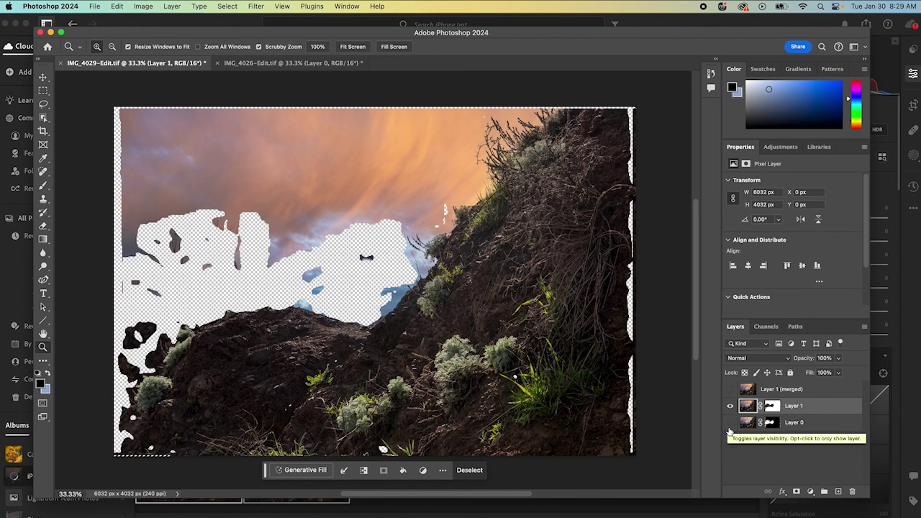
{"action": "left_click", "coordinate": [730, 423]}
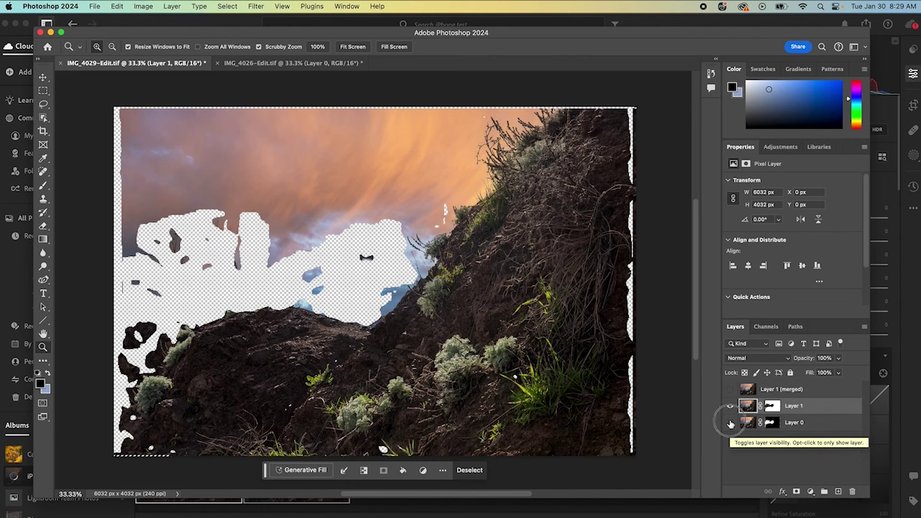
{"action": "left_click", "coordinate": [730, 406]}
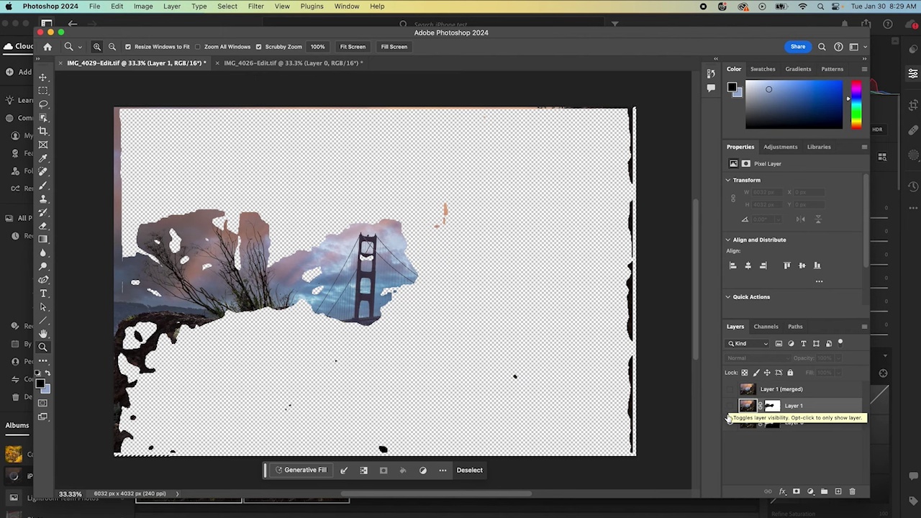
{"action": "left_click", "coordinate": [730, 407]}
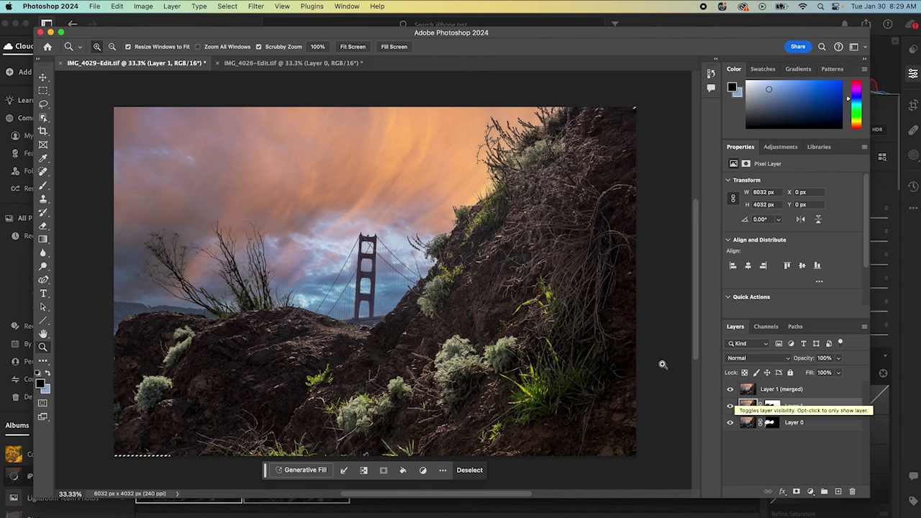
Step: Delete the masked source layers Layer 1 and Layer 0, confirming with Yes
{"action": "left_click", "coordinate": [780, 389]}
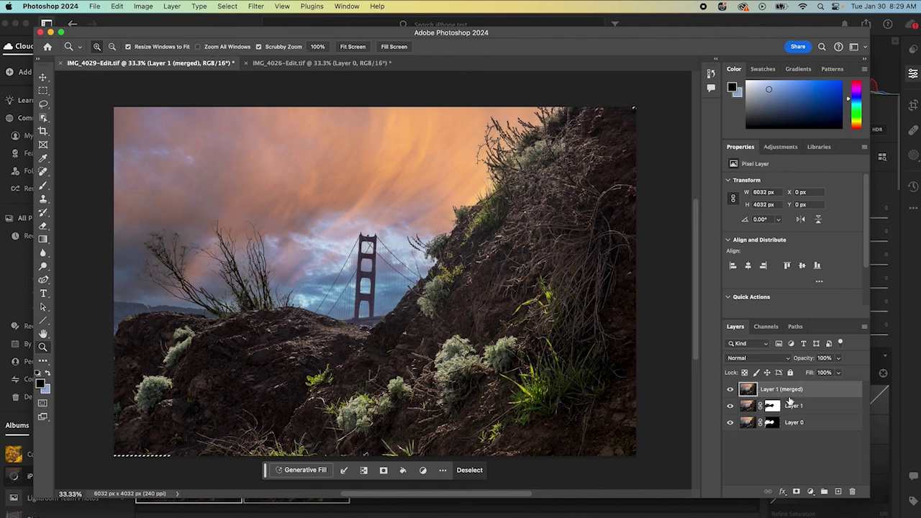
{"action": "left_click", "coordinate": [789, 404]}
{"action": "left_click", "coordinate": [793, 424], "text": "shift"}
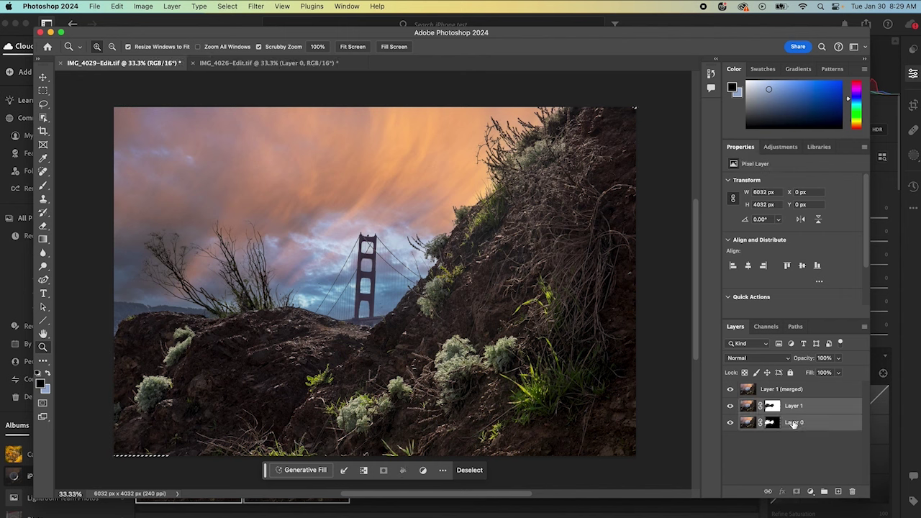
{"action": "right_click", "coordinate": [794, 425]}
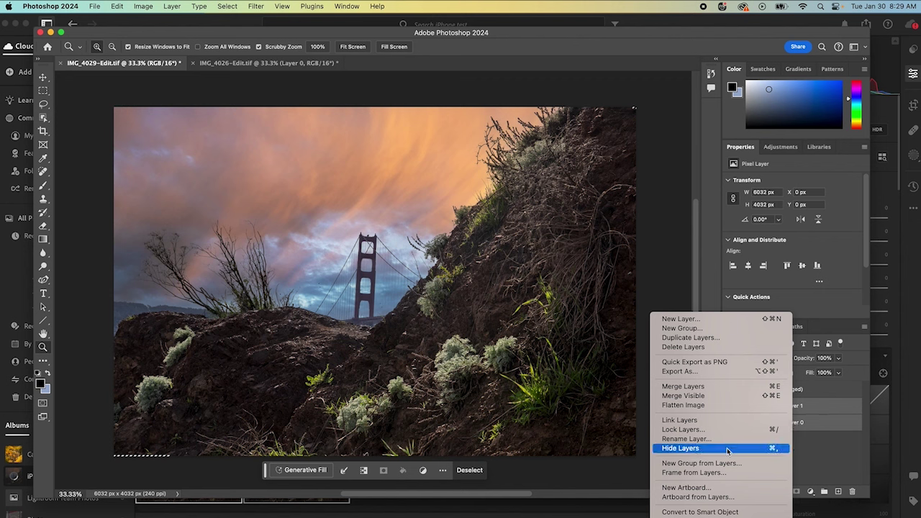
{"action": "left_click", "coordinate": [696, 347]}
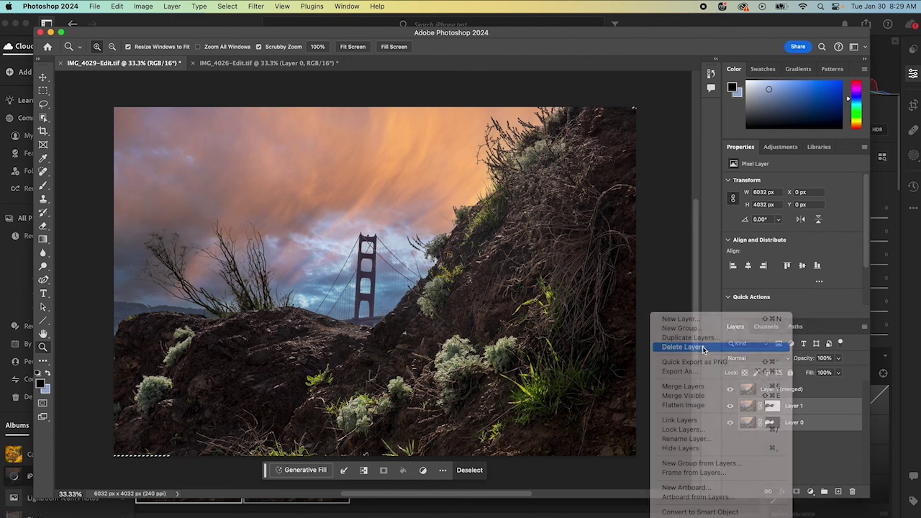
{"action": "left_click", "coordinate": [459, 191]}
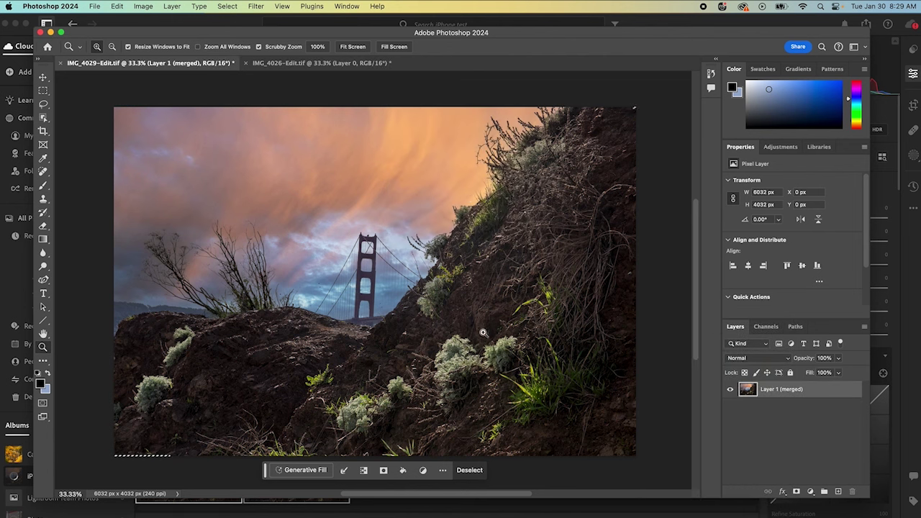
Step: Save a TIFF copy as IMG_4029-Edit copy.tif with Macintosh byte order, keeping layers
{"action": "left_click", "coordinate": [94, 7]}
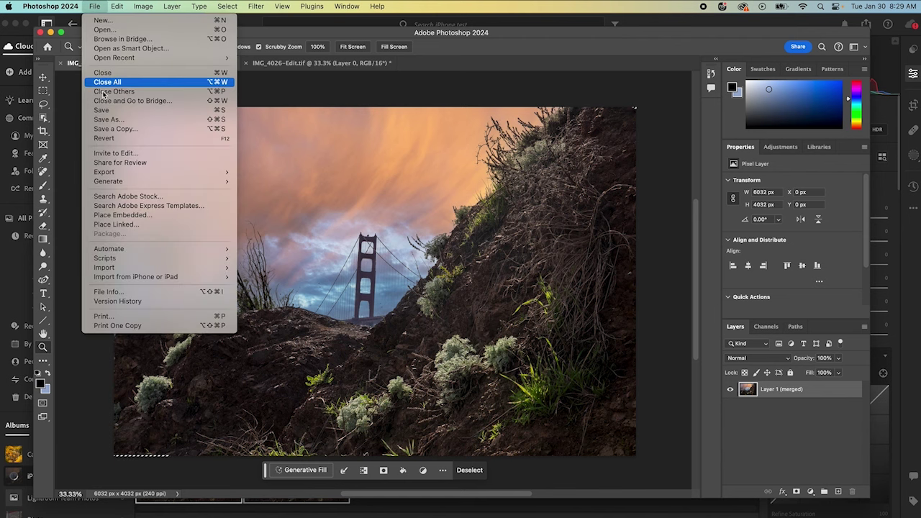
{"action": "left_click", "coordinate": [110, 128]}
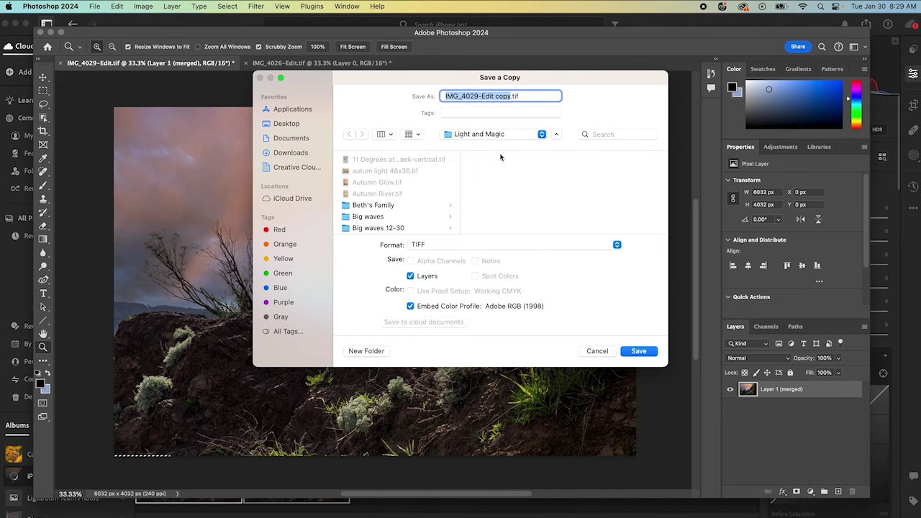
{"action": "left_click", "coordinate": [639, 352]}
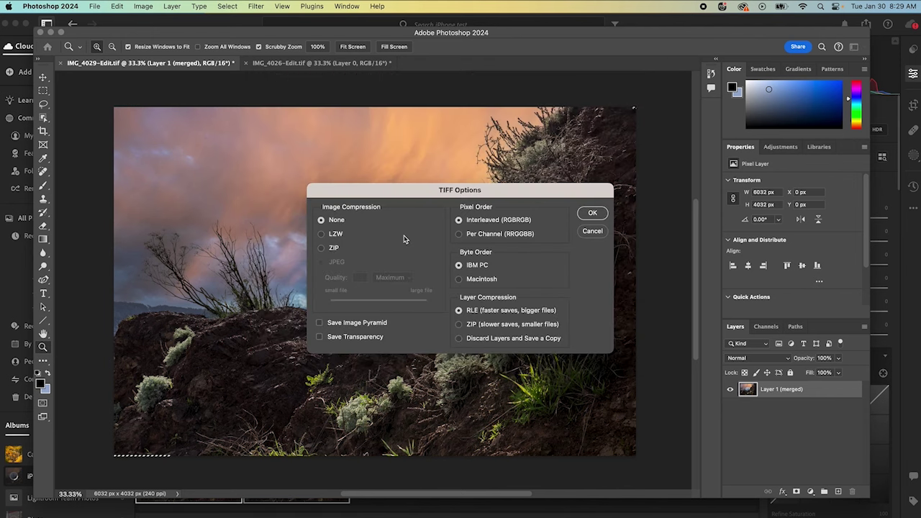
{"action": "left_click", "coordinate": [468, 280]}
{"action": "left_click", "coordinate": [595, 213]}
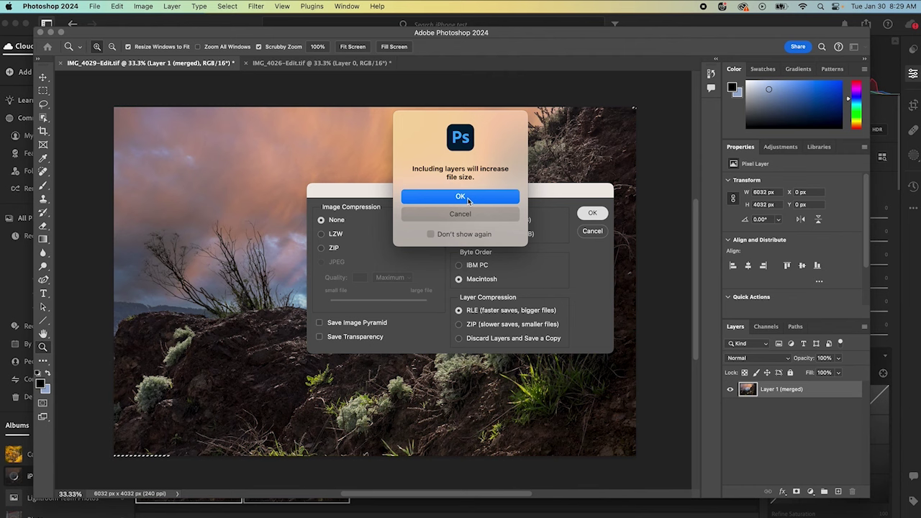
{"action": "left_click", "coordinate": [459, 198]}
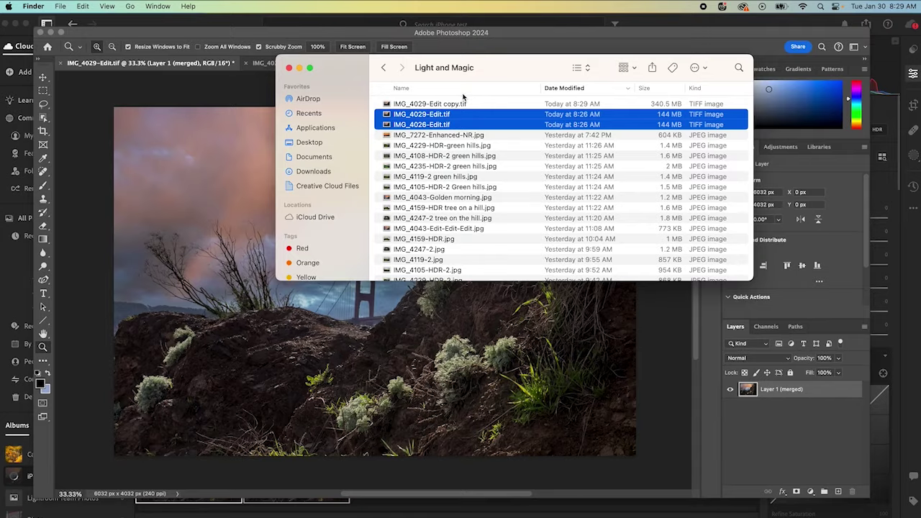
Step: Open IMG_4029-Edit copy.tif from Finder in Adobe Lightroom
{"action": "left_click", "coordinate": [427, 105]}
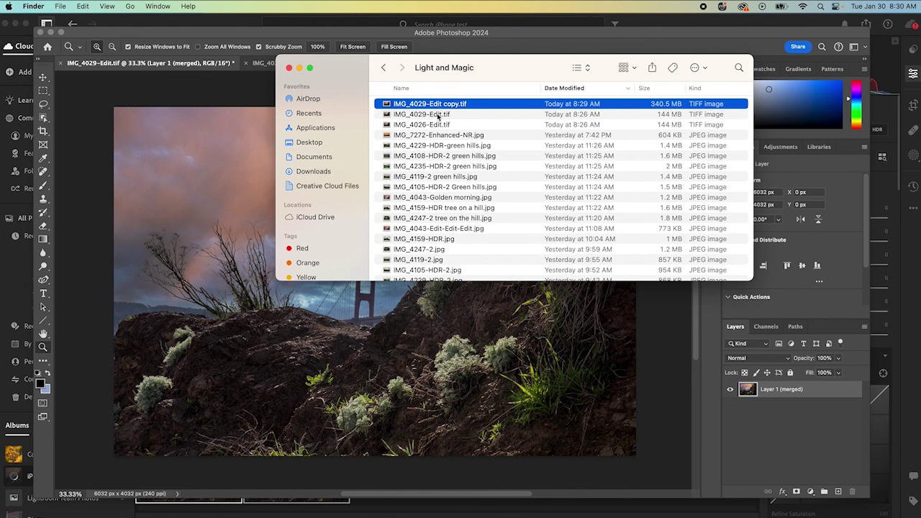
{"action": "right_click", "coordinate": [436, 106]}
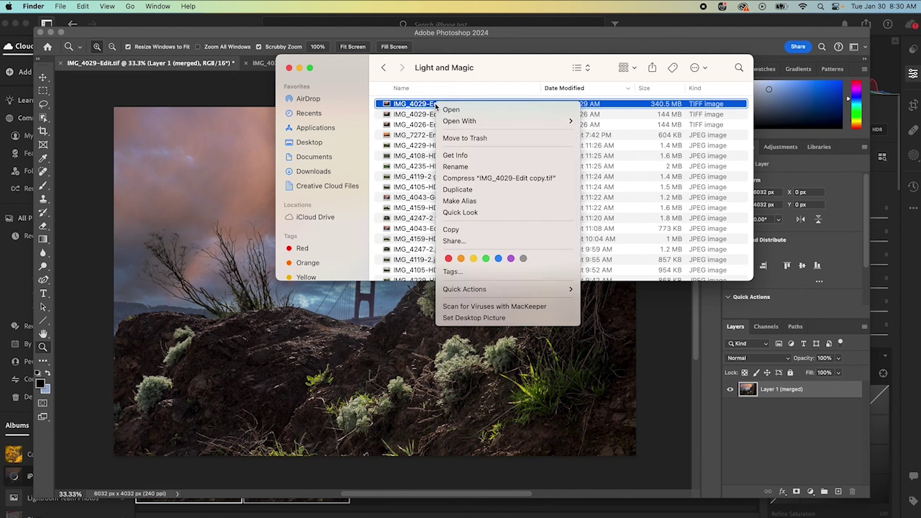
{"action": "mouse_move", "coordinate": [458, 121]}
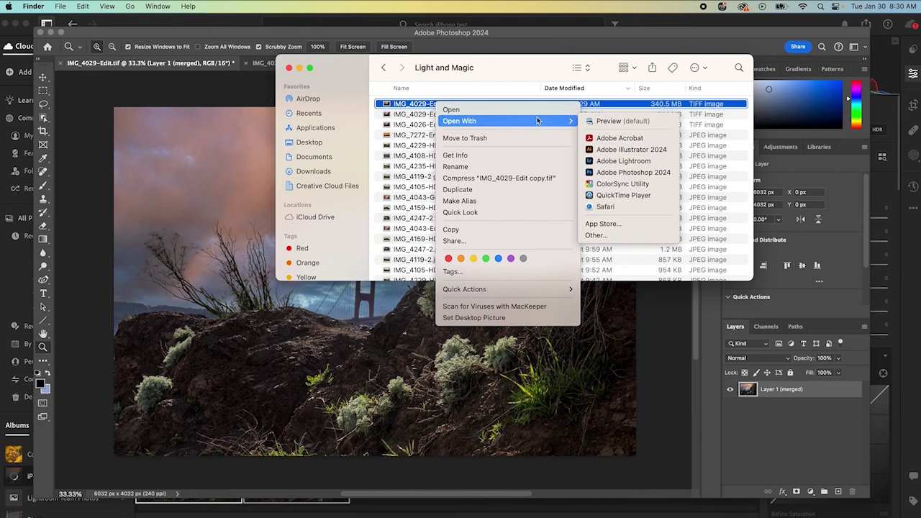
{"action": "left_click", "coordinate": [632, 161]}
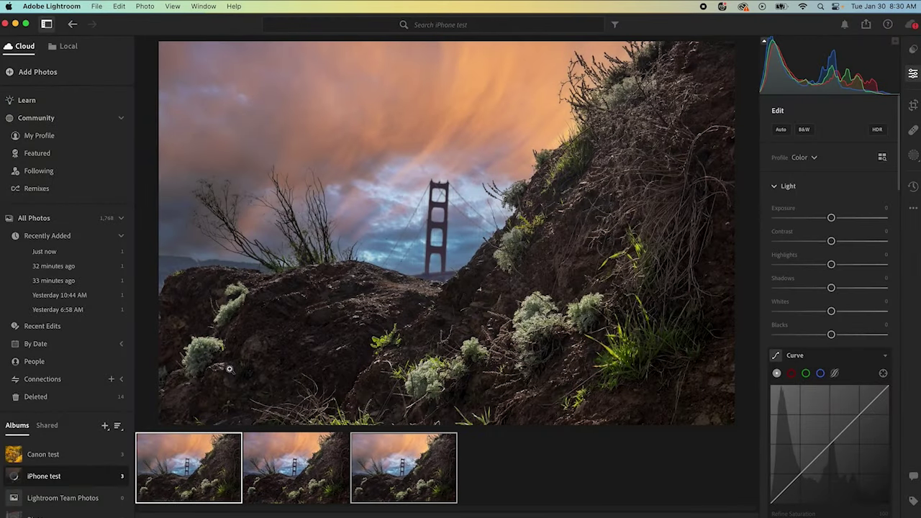
Step: Show the just-added photo, add a Sky mask, and toggle its overlay to check coverage
{"action": "left_click", "coordinate": [47, 252]}
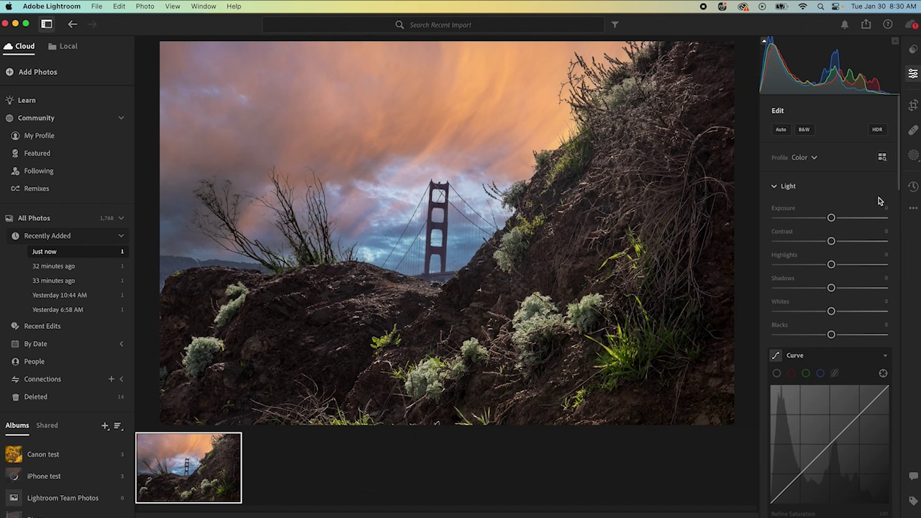
{"action": "left_click", "coordinate": [915, 154]}
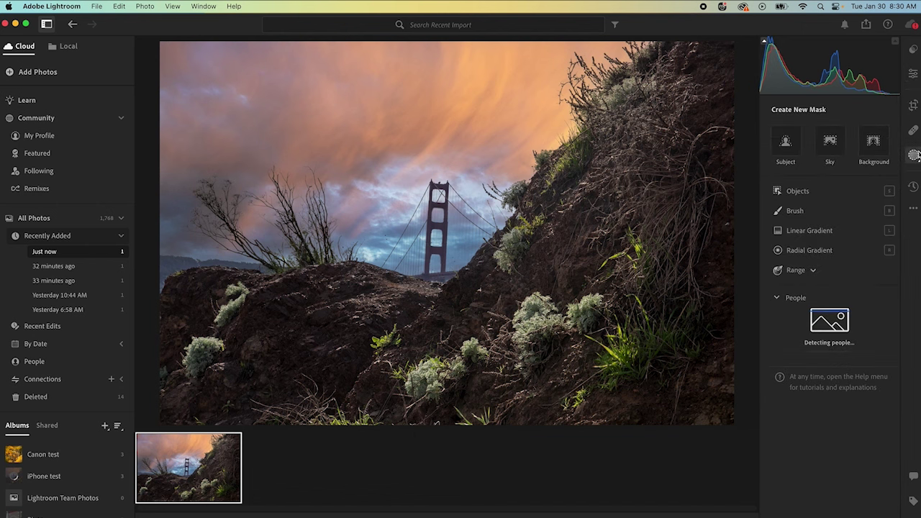
{"action": "left_click", "coordinate": [833, 147]}
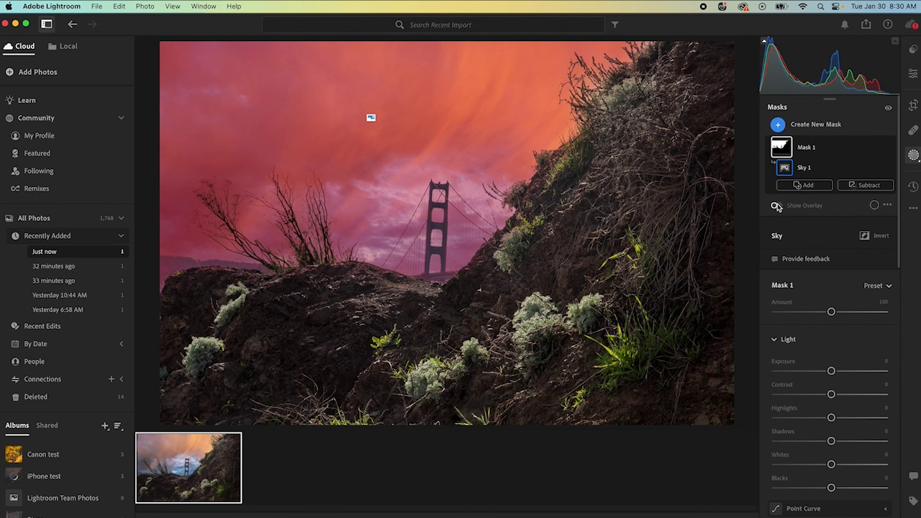
{"action": "left_click", "coordinate": [775, 207]}
{"action": "left_click", "coordinate": [777, 207]}
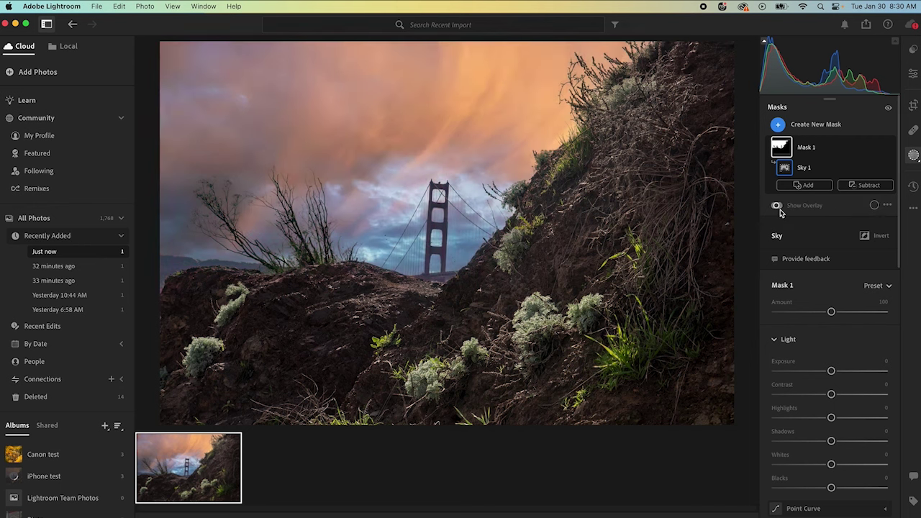
{"action": "left_click", "coordinate": [777, 207]}
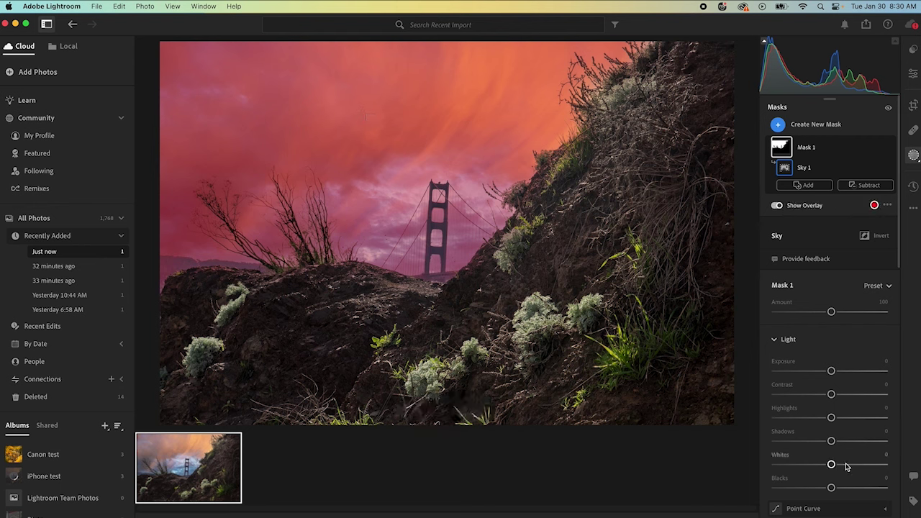
{"action": "left_click", "coordinate": [777, 207]}
{"action": "left_click", "coordinate": [830, 417]}
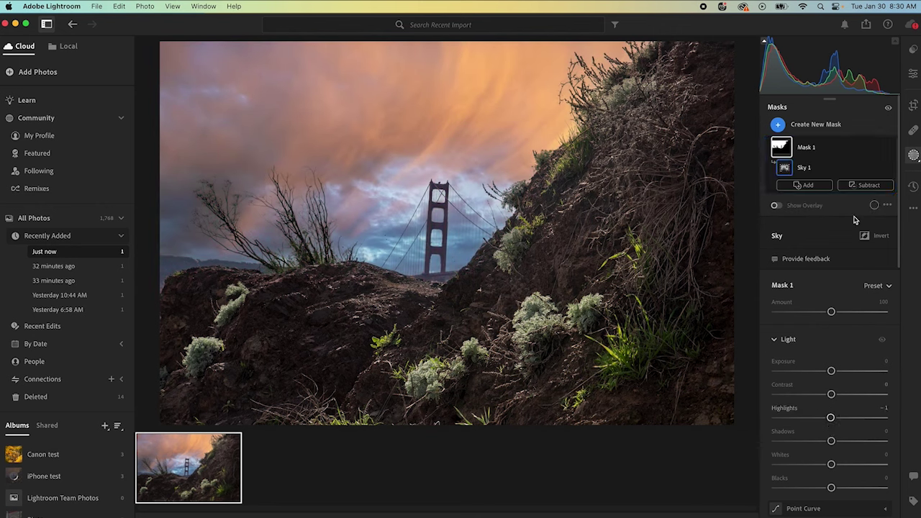
Step: Subtract the bridge tower from the sky mask with an Objects selection and set Highlights to -57
{"action": "left_click", "coordinate": [868, 186]}
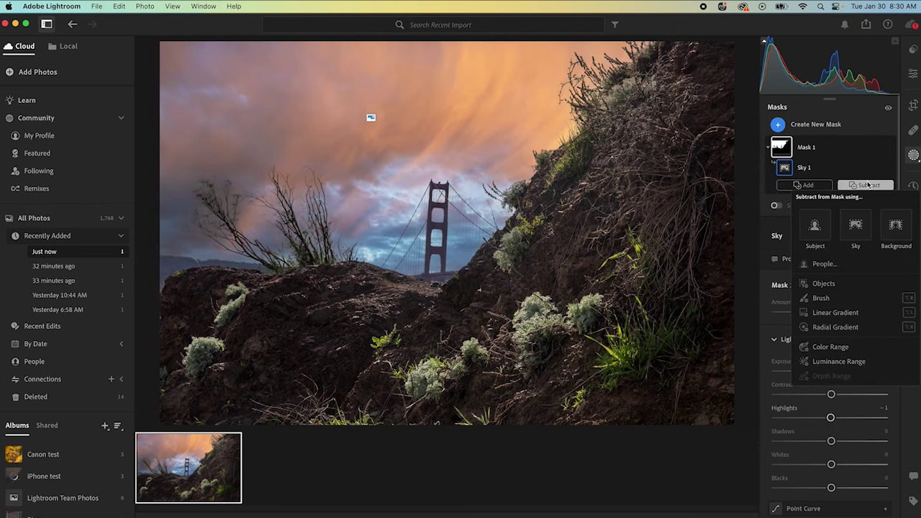
{"action": "left_click", "coordinate": [823, 286]}
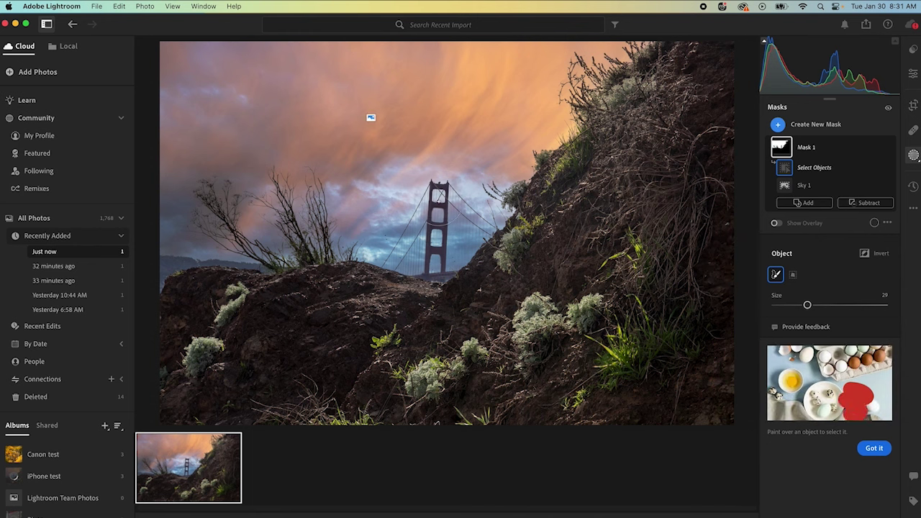
{"action": "left_click_drag", "start_coordinate": [439, 197], "coordinate": [437, 256]}
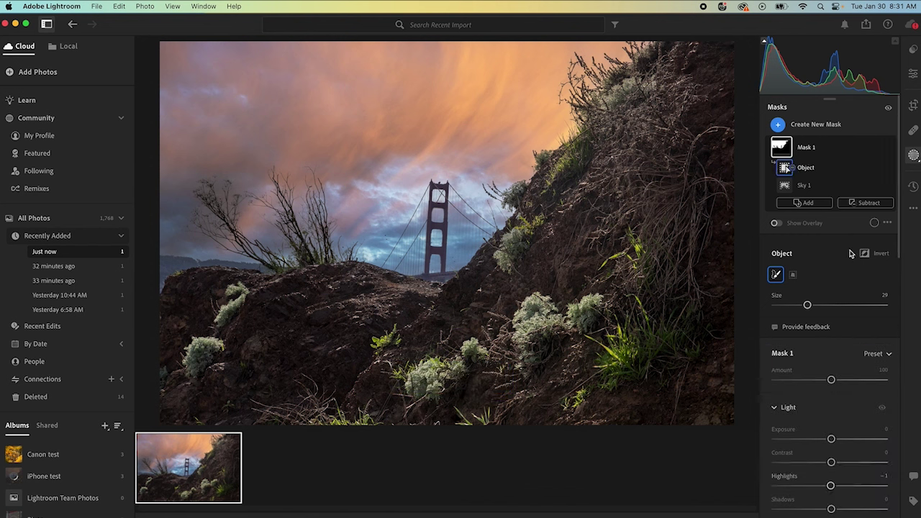
{"action": "left_click_drag", "start_coordinate": [831, 486], "coordinate": [800, 487]}
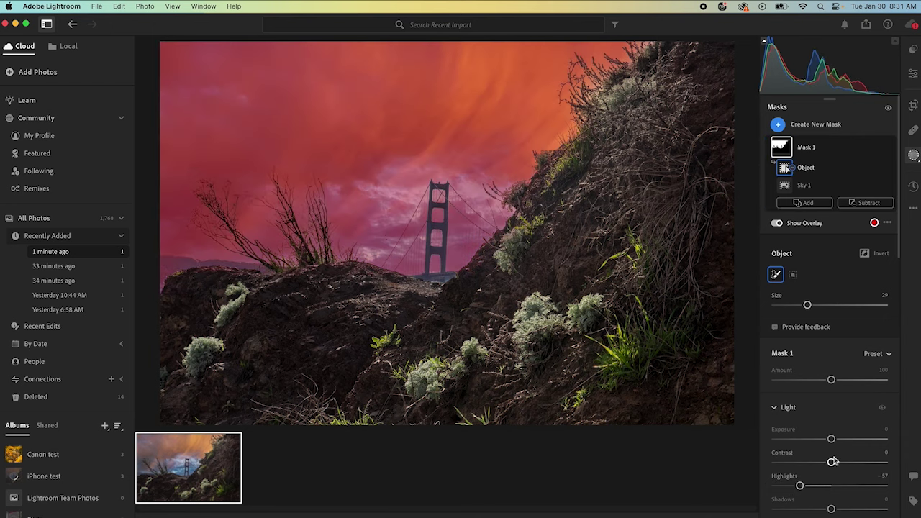
Step: Hide the mask overlay and give the sky Contrast +41, Exposure -0.16, Whites +30, Temp +15, Dehaze +17
{"action": "left_click", "coordinate": [777, 224]}
{"action": "left_click_drag", "start_coordinate": [831, 462], "coordinate": [830, 441]}
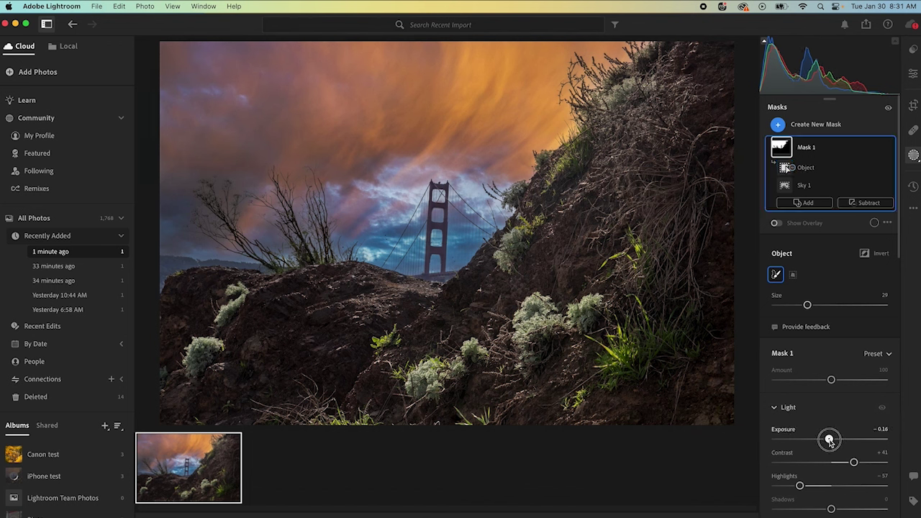
{"action": "left_click_drag", "start_coordinate": [830, 441], "coordinate": [829, 439]}
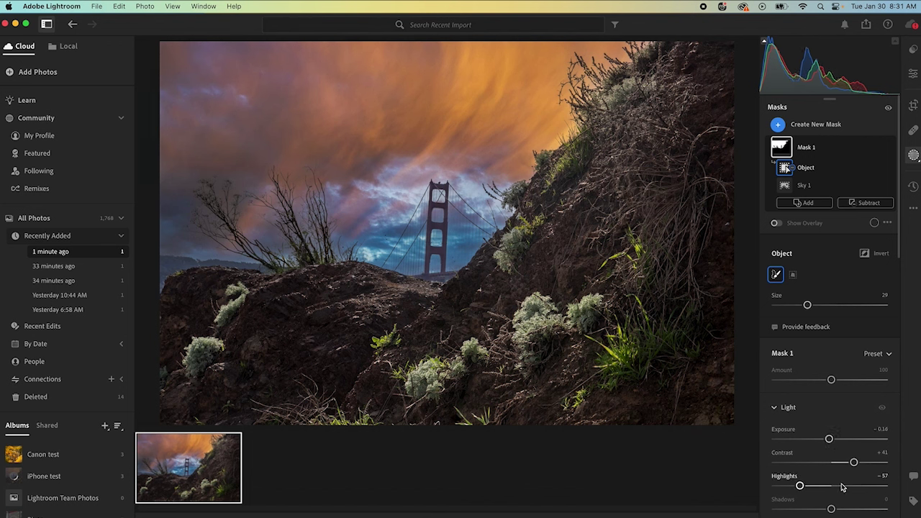
{"action": "scroll", "coordinate": [834, 461], "scroll_direction": "down", "scroll_amount": 5}
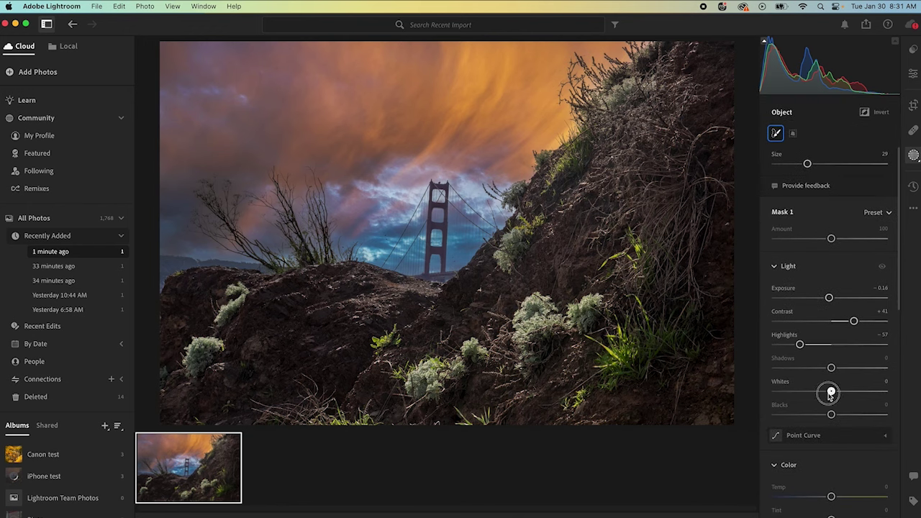
{"action": "left_click_drag", "start_coordinate": [831, 392], "coordinate": [847, 393]}
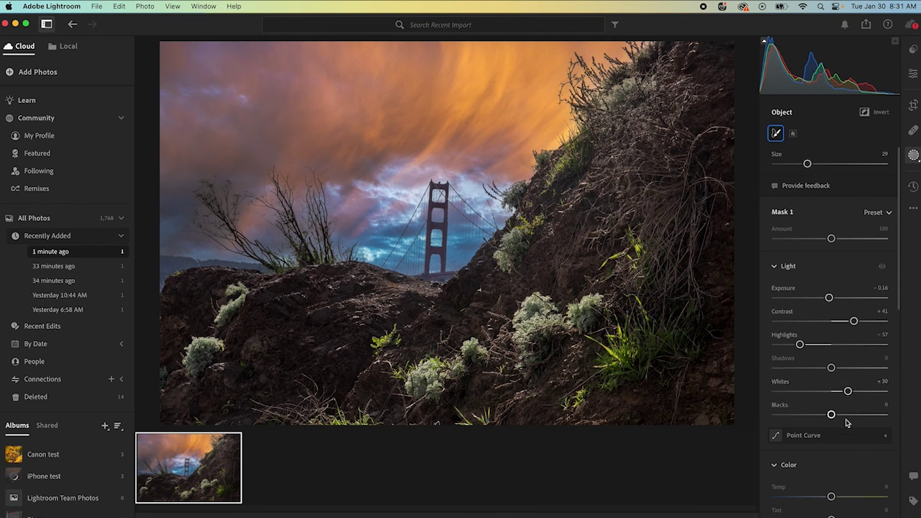
{"action": "scroll", "coordinate": [846, 421], "scroll_direction": "down", "scroll_amount": 2}
{"action": "scroll", "coordinate": [845, 429], "scroll_direction": "down", "scroll_amount": 4}
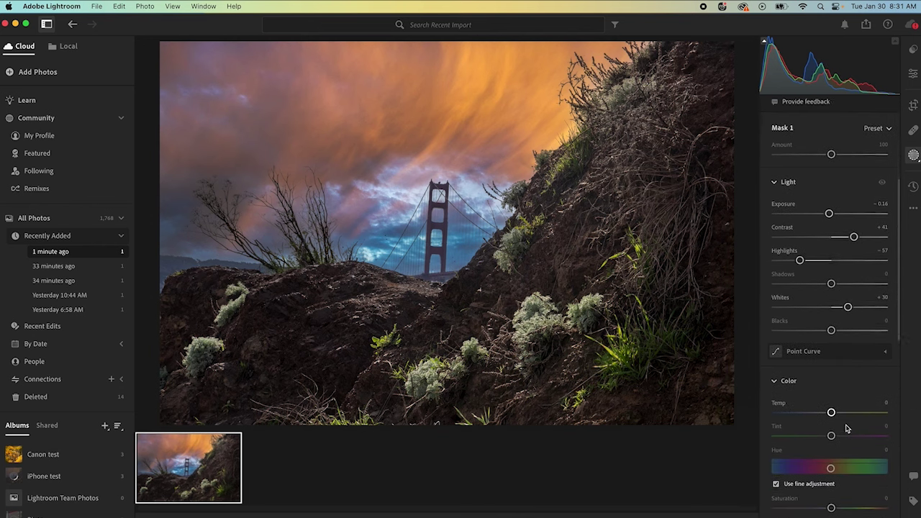
{"action": "left_click_drag", "start_coordinate": [831, 392], "coordinate": [840, 394]}
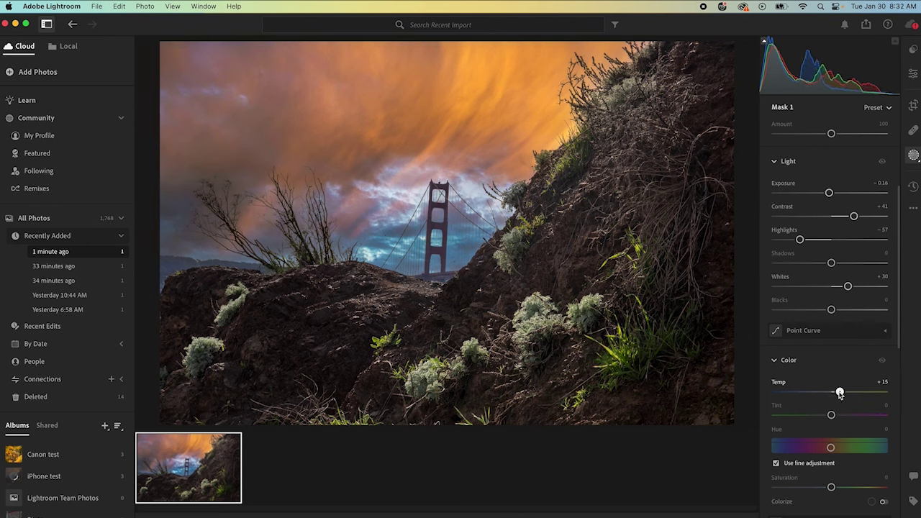
{"action": "scroll", "coordinate": [839, 394], "scroll_direction": "down", "scroll_amount": 20}
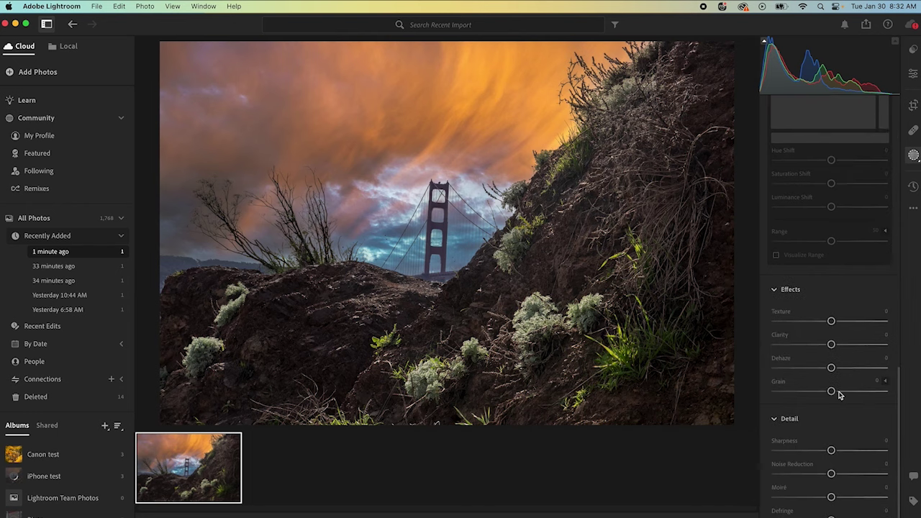
{"action": "left_click_drag", "start_coordinate": [830, 369], "coordinate": [840, 370]}
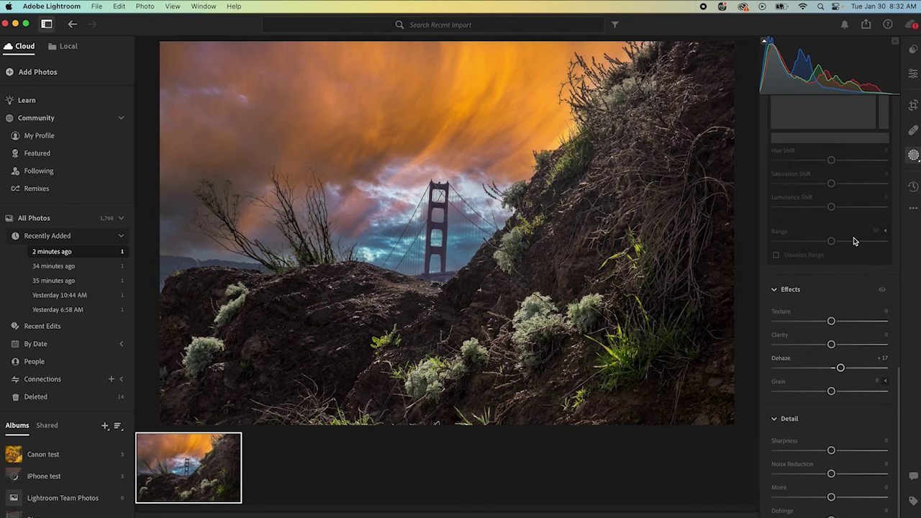
Step: Duplicate and invert the sky mask, giving the foreground hillside Exposure +0.36 and Blacks -5
{"action": "scroll", "coordinate": [855, 238], "scroll_direction": "up", "scroll_amount": 10}
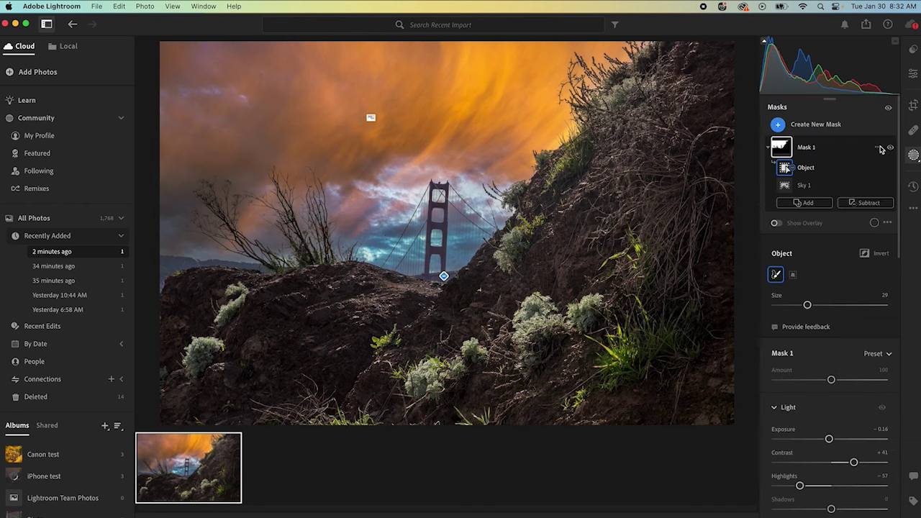
{"action": "left_click", "coordinate": [879, 147]}
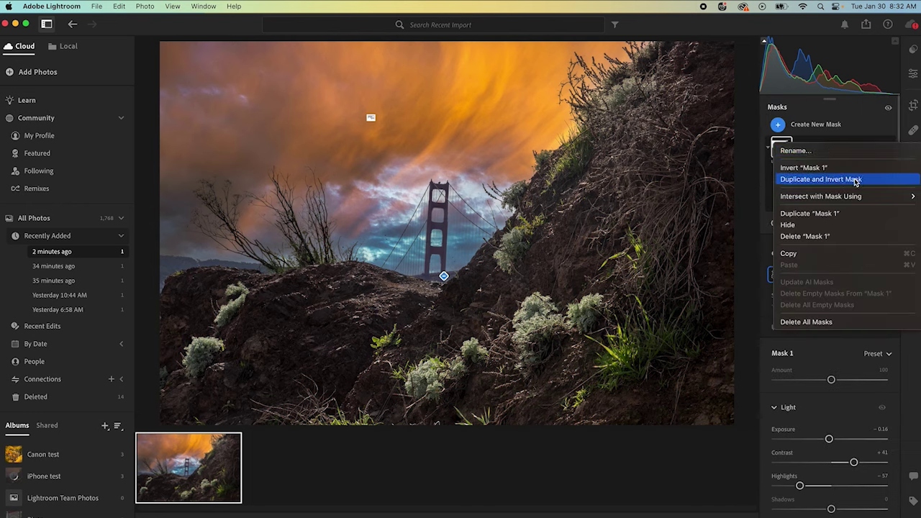
{"action": "left_click", "coordinate": [855, 180]}
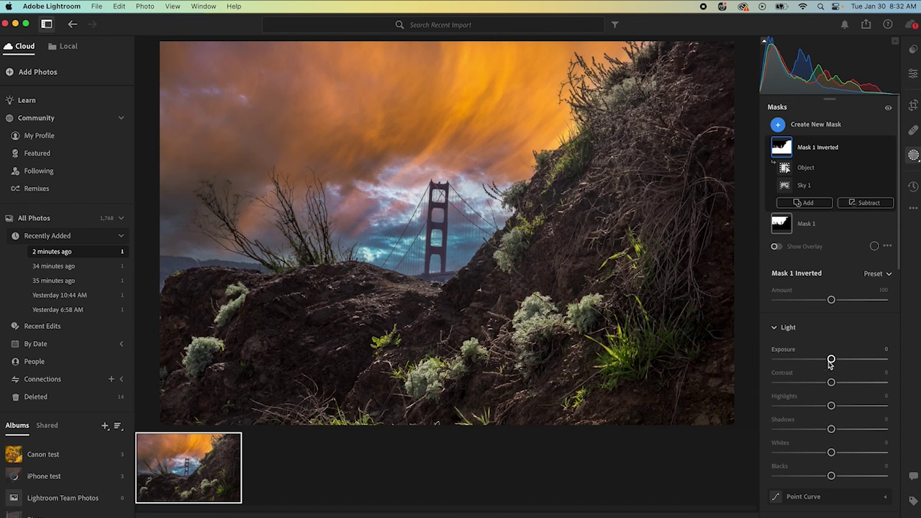
{"action": "left_click_drag", "start_coordinate": [831, 362], "coordinate": [836, 361]}
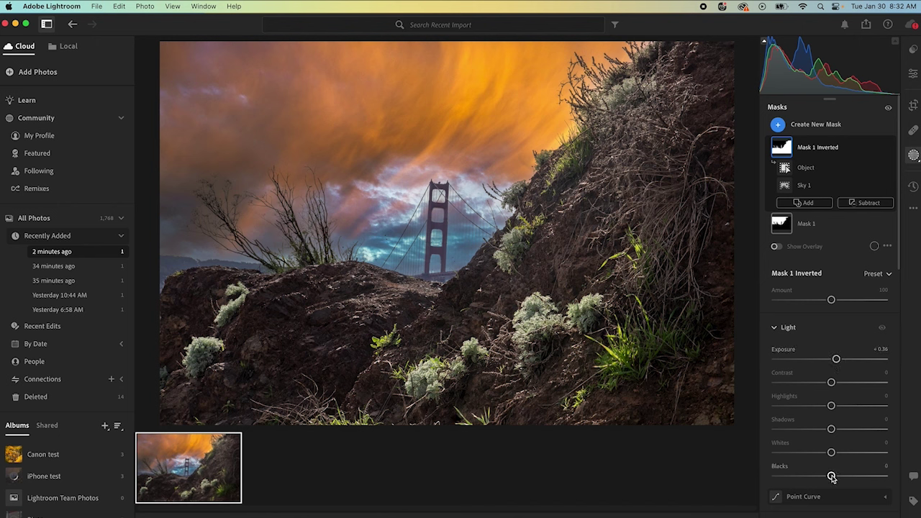
{"action": "left_click_drag", "start_coordinate": [832, 477], "coordinate": [830, 477]}
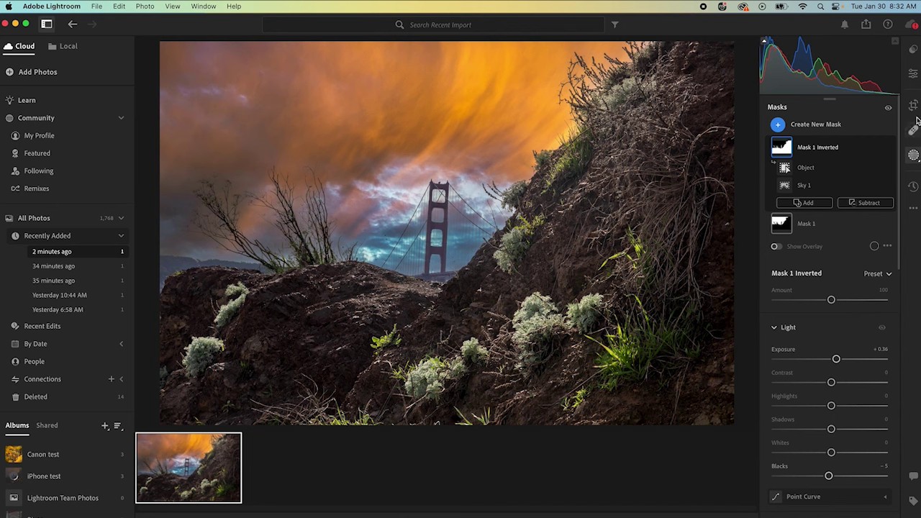
Step: Crop the photo to a vertical 3 x 2 frame positioned around the bridge tower and hillside
{"action": "left_click", "coordinate": [914, 71]}
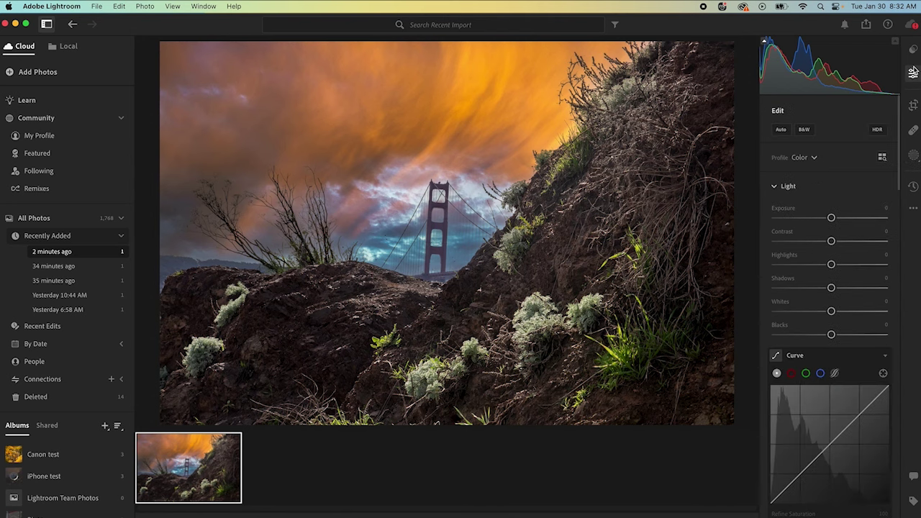
{"action": "left_click", "coordinate": [914, 108]}
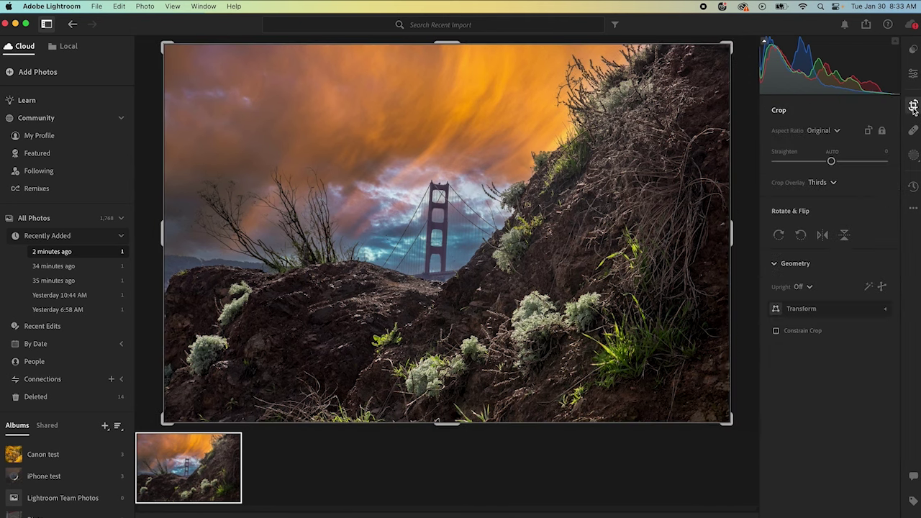
{"action": "left_click", "coordinate": [838, 132]}
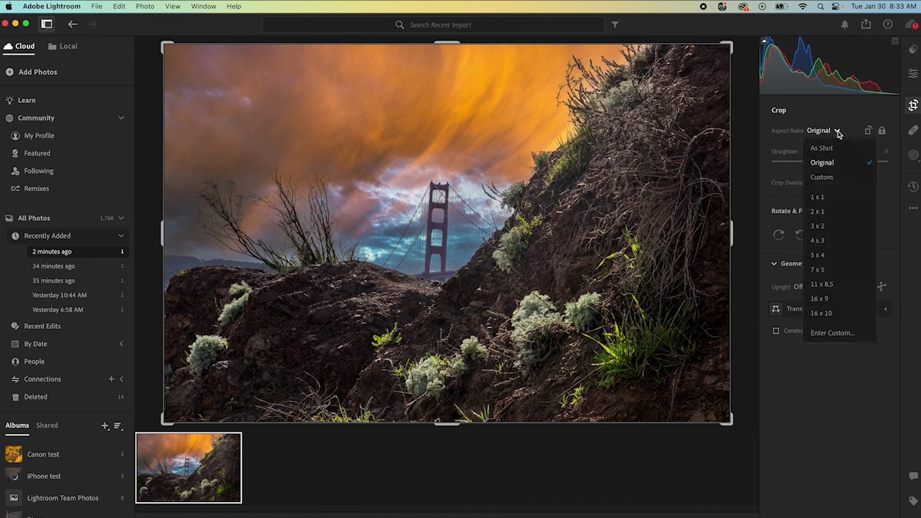
{"action": "left_click", "coordinate": [818, 226]}
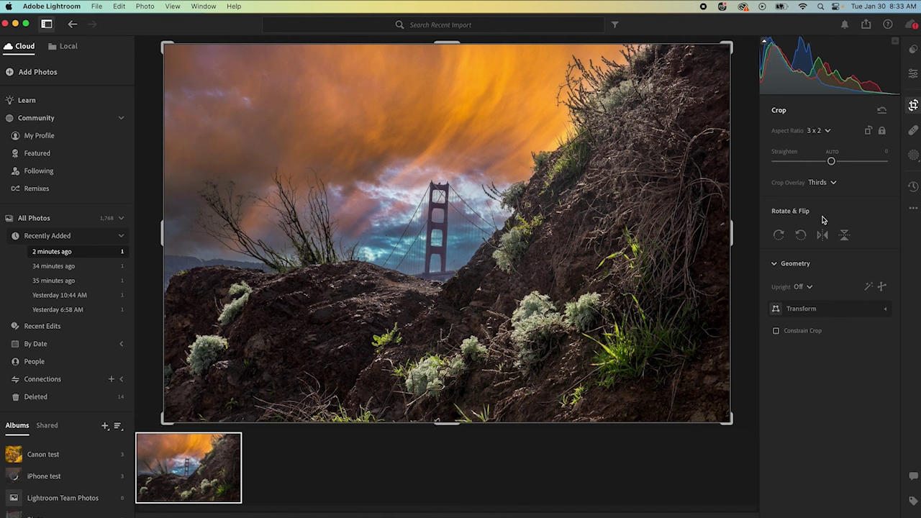
{"action": "left_click", "coordinate": [868, 131]}
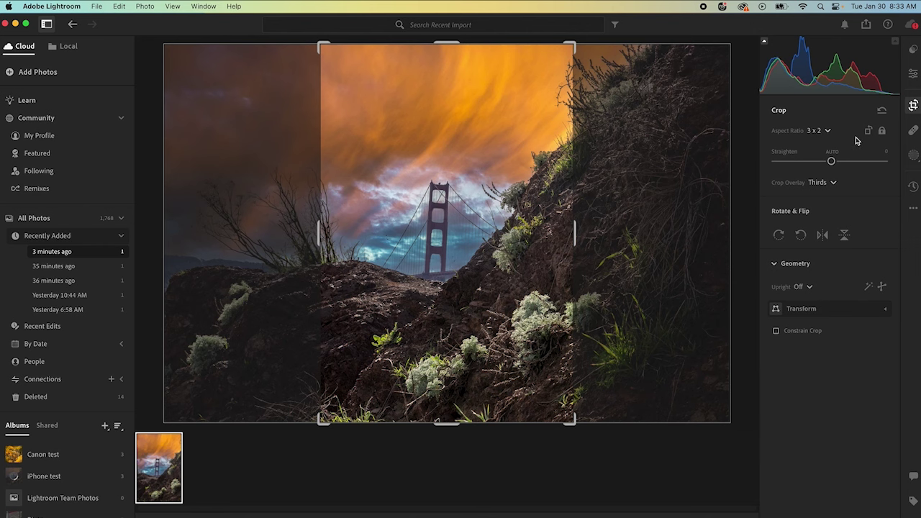
{"action": "left_click_drag", "start_coordinate": [442, 294], "coordinate": [447, 296]}
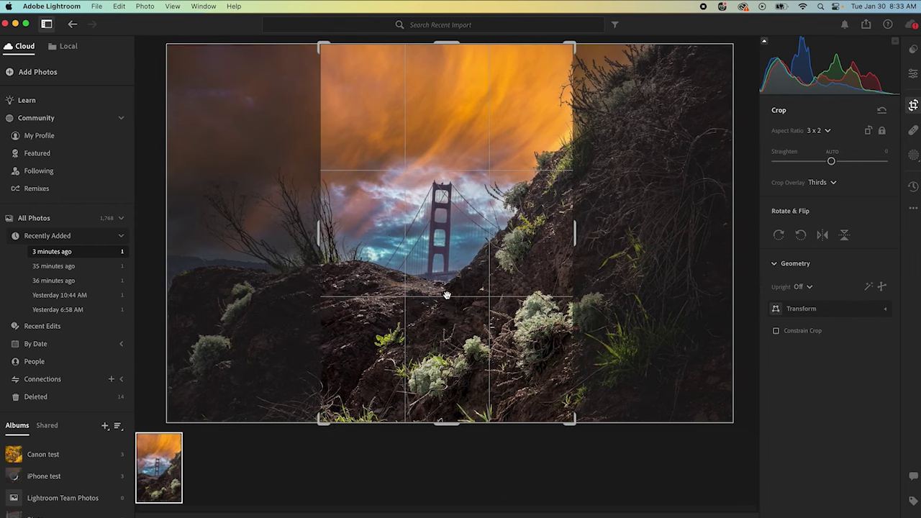
{"action": "key", "text": "Return"}
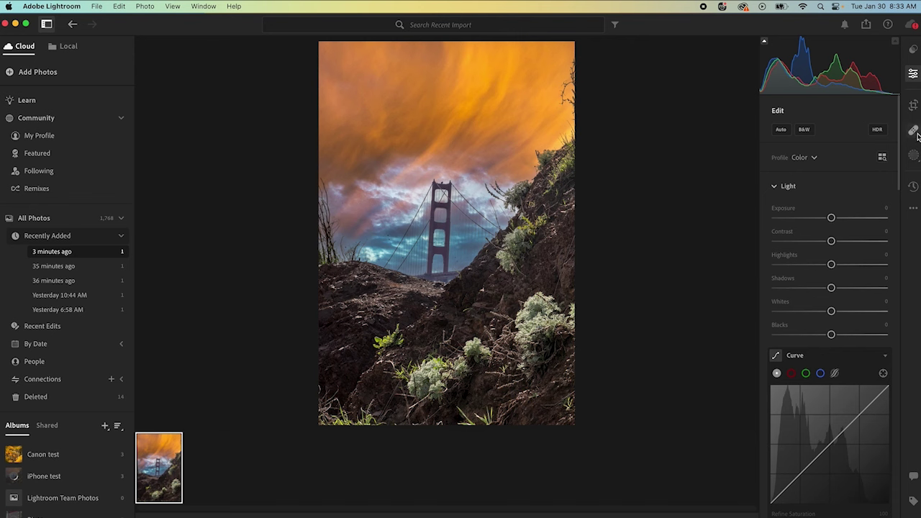
Step: Check Mask 1 Inverted, then give the tone curve a gentle S-shape with a slightly lifted black point
{"action": "left_click", "coordinate": [914, 159]}
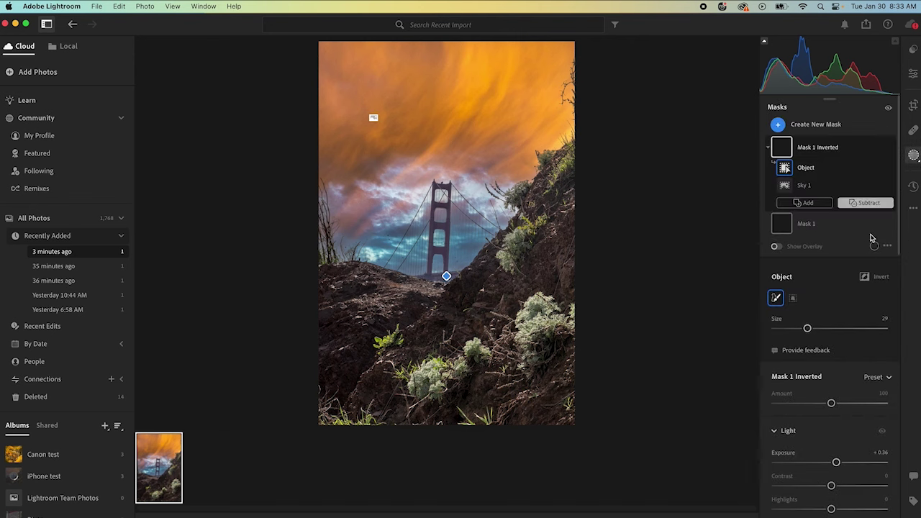
{"action": "left_click", "coordinate": [817, 148]}
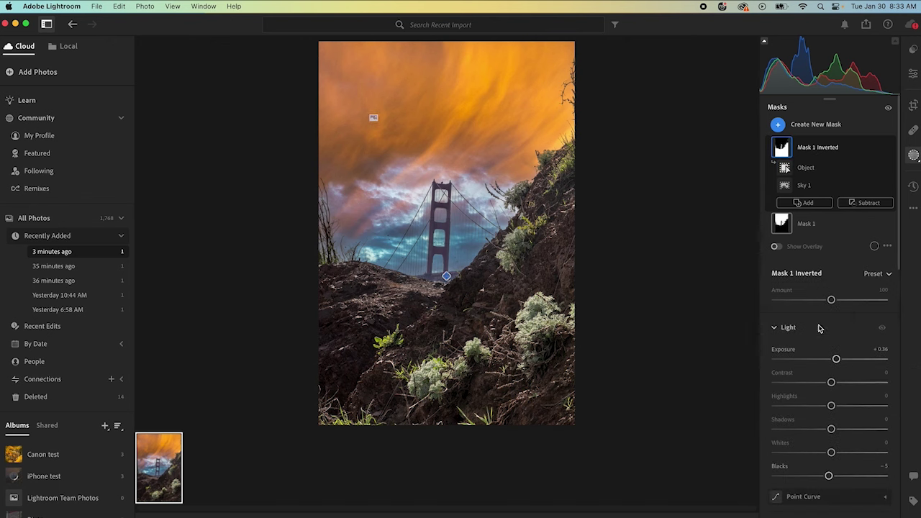
{"action": "left_click", "coordinate": [911, 78]}
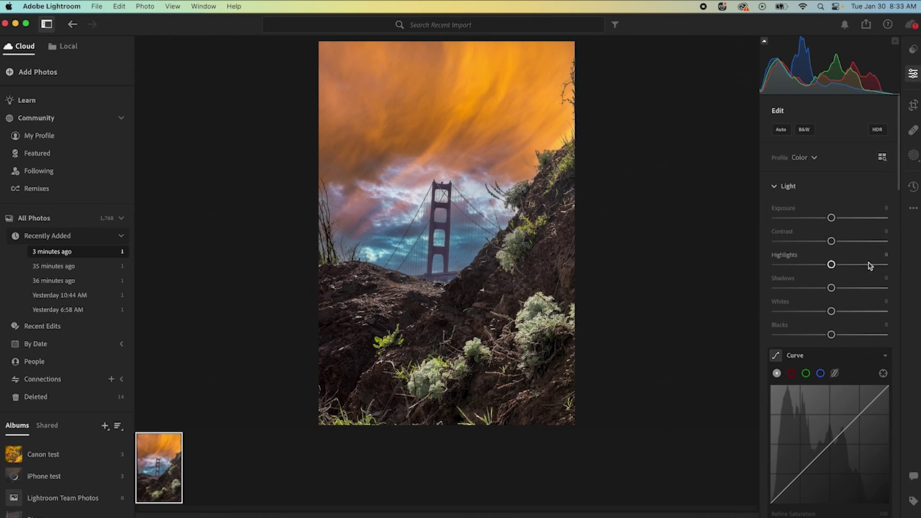
{"action": "scroll", "coordinate": [868, 265], "scroll_direction": "down", "scroll_amount": 5}
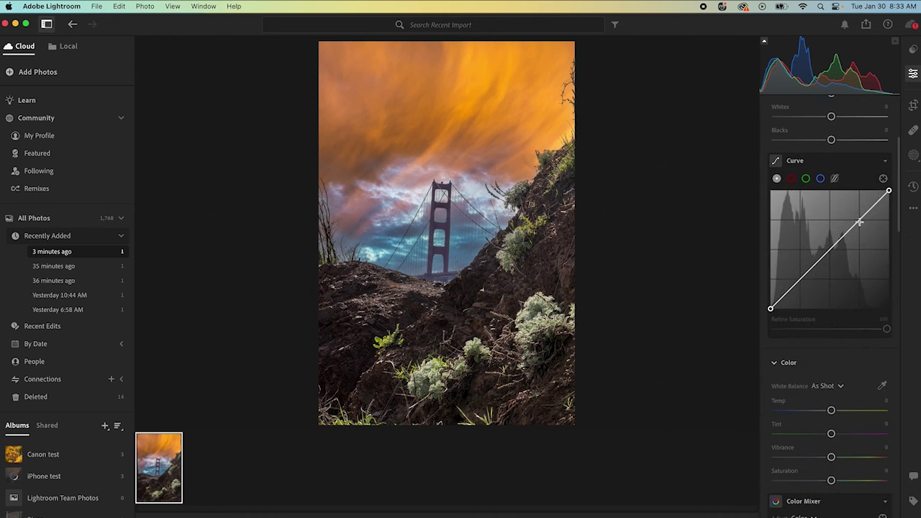
{"action": "left_click_drag", "start_coordinate": [859, 223], "coordinate": [858, 219]}
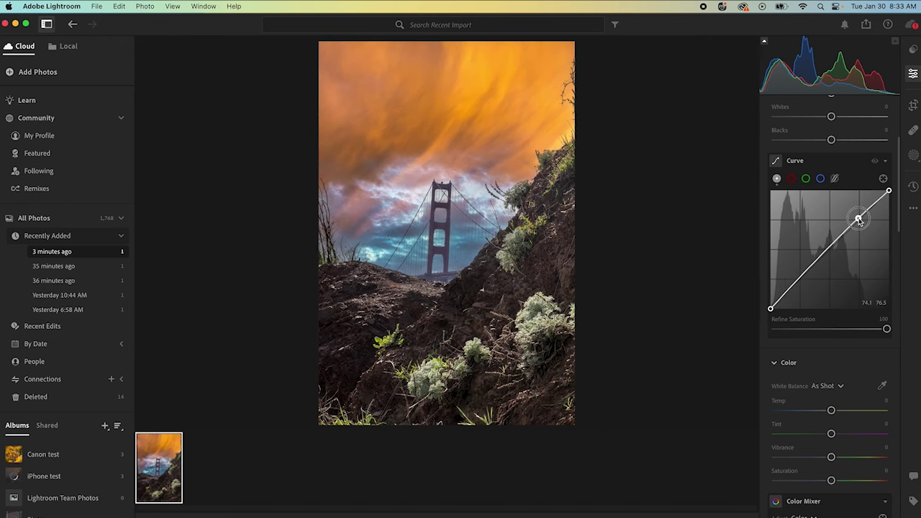
{"action": "left_click_drag", "start_coordinate": [801, 276], "coordinate": [803, 279]}
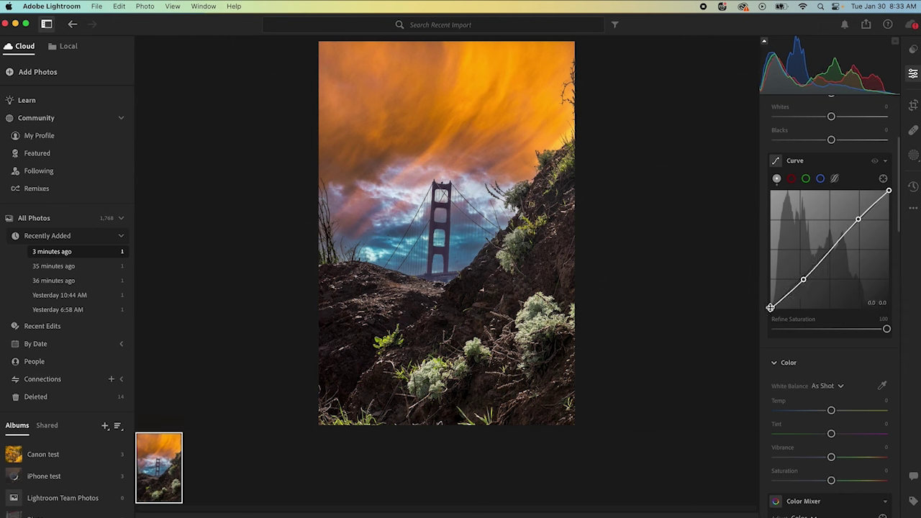
{"action": "left_click_drag", "start_coordinate": [770, 308], "coordinate": [771, 305]}
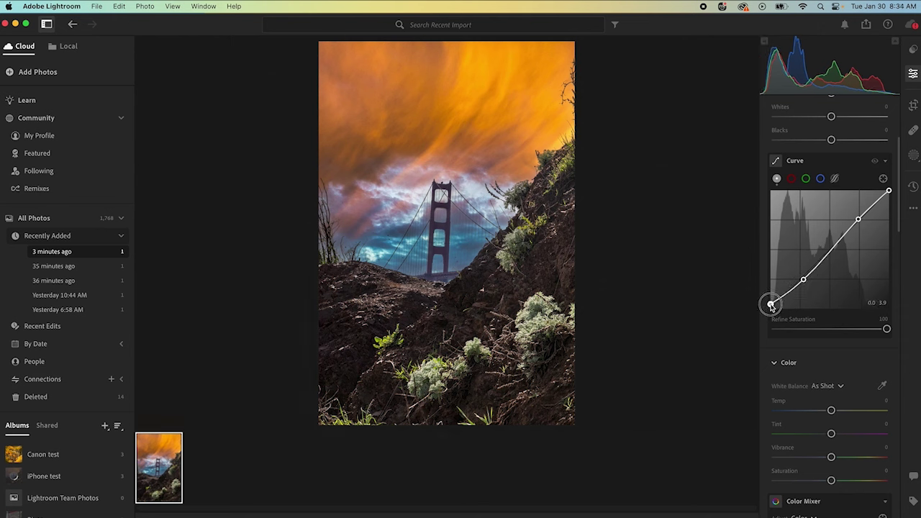
{"action": "scroll", "coordinate": [806, 395], "scroll_direction": "down", "scroll_amount": 2}
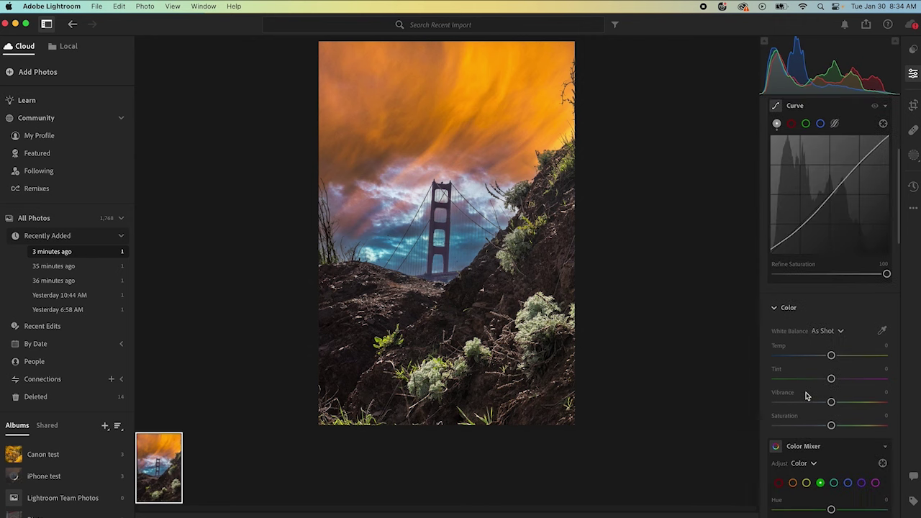
Step: Brighten the midtone and highlight luminance in Color Grading
{"action": "scroll", "coordinate": [807, 395], "scroll_direction": "down", "scroll_amount": 10}
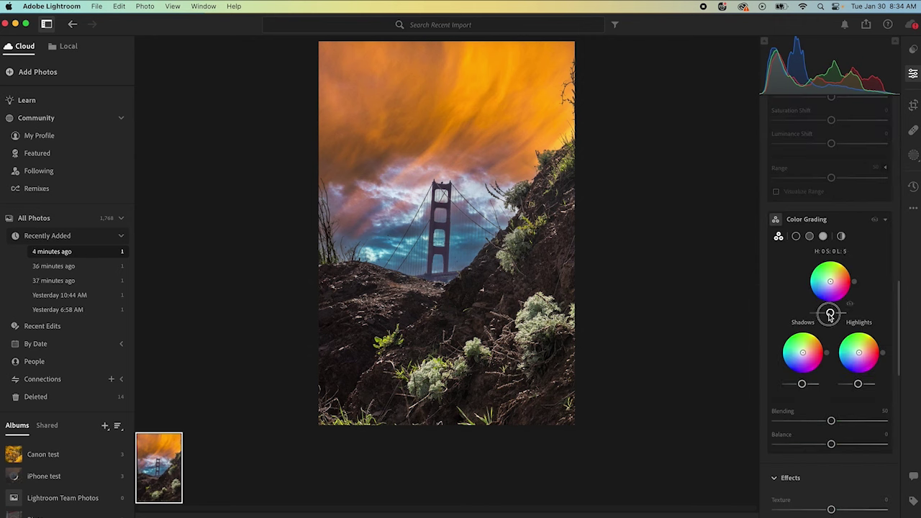
{"action": "left_click_drag", "start_coordinate": [830, 313], "coordinate": [835, 313]}
{"action": "left_click_drag", "start_coordinate": [858, 385], "coordinate": [821, 363]}
Step: Lower Clarity to -20 and Dehaze to -13 in the Effects panel
{"action": "scroll", "coordinate": [848, 374], "scroll_direction": "down", "scroll_amount": 5}
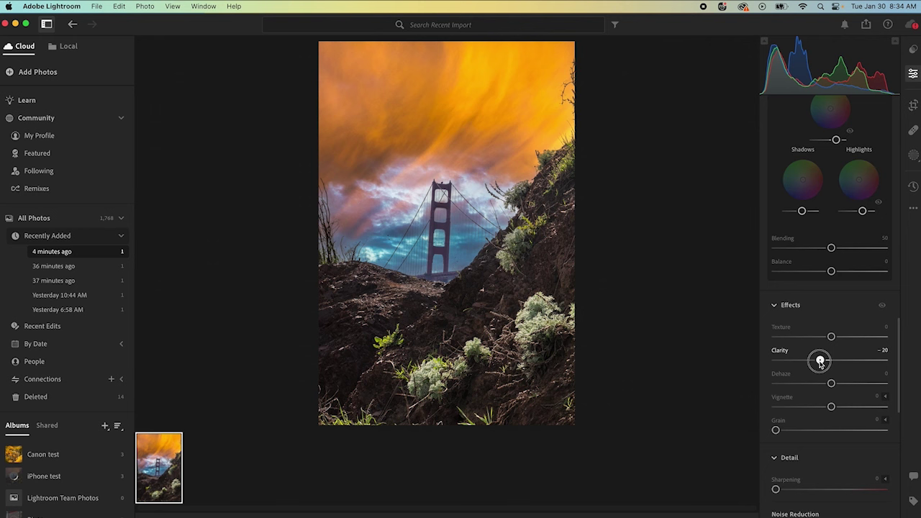
{"action": "left_click_drag", "start_coordinate": [820, 362], "coordinate": [836, 336]}
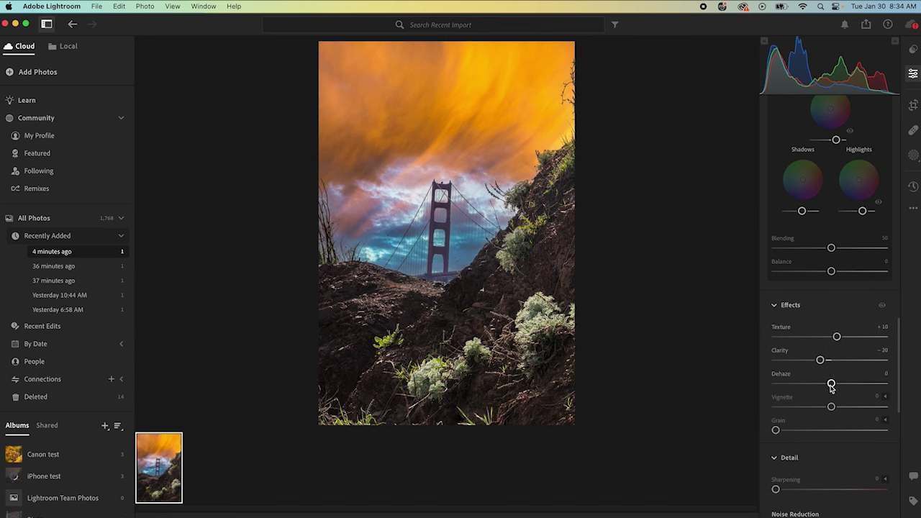
{"action": "left_click_drag", "start_coordinate": [831, 384], "coordinate": [822, 409]}
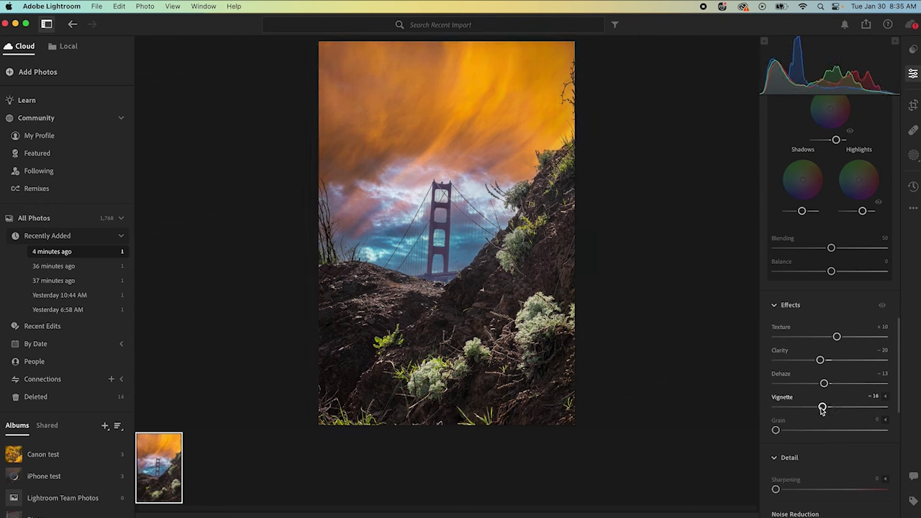
Step: Raise global Exposure to +0.28, compare against the original landscape import, then return to the edit
{"action": "scroll", "coordinate": [822, 409], "scroll_direction": "up", "scroll_amount": 15}
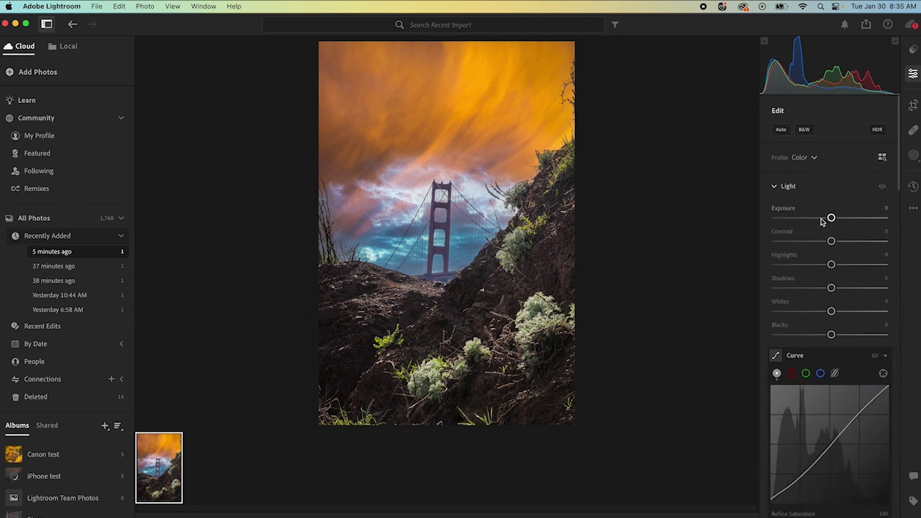
{"action": "left_click_drag", "start_coordinate": [831, 219], "coordinate": [834, 220]}
{"action": "left_click", "coordinate": [67, 267]}
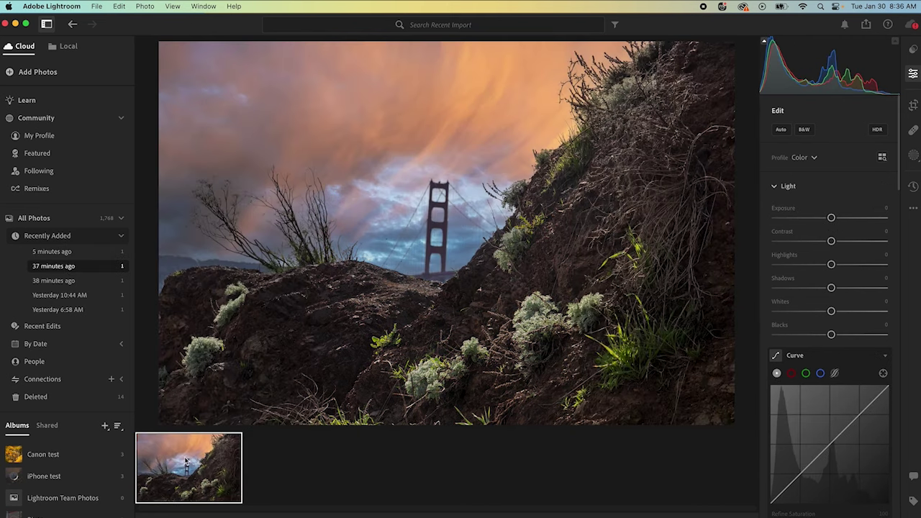
{"action": "left_click", "coordinate": [63, 253]}
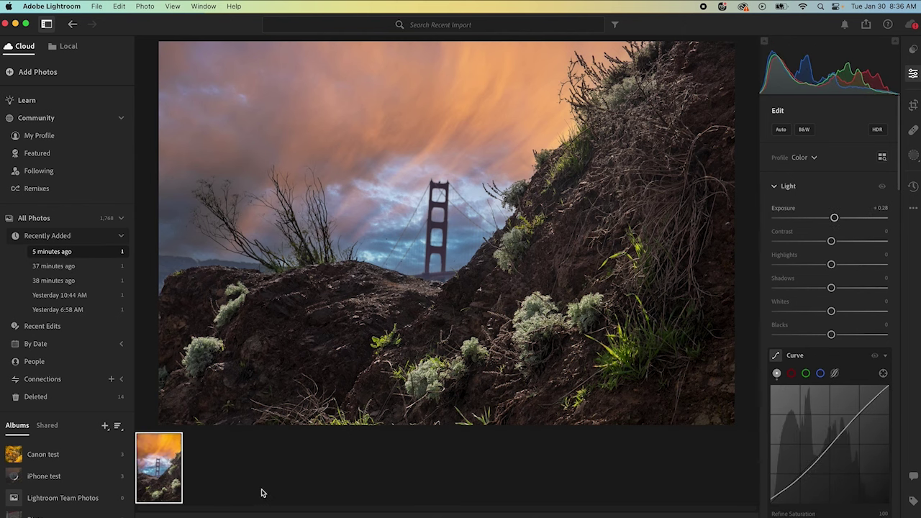
{"action": "left_click", "coordinate": [160, 476]}
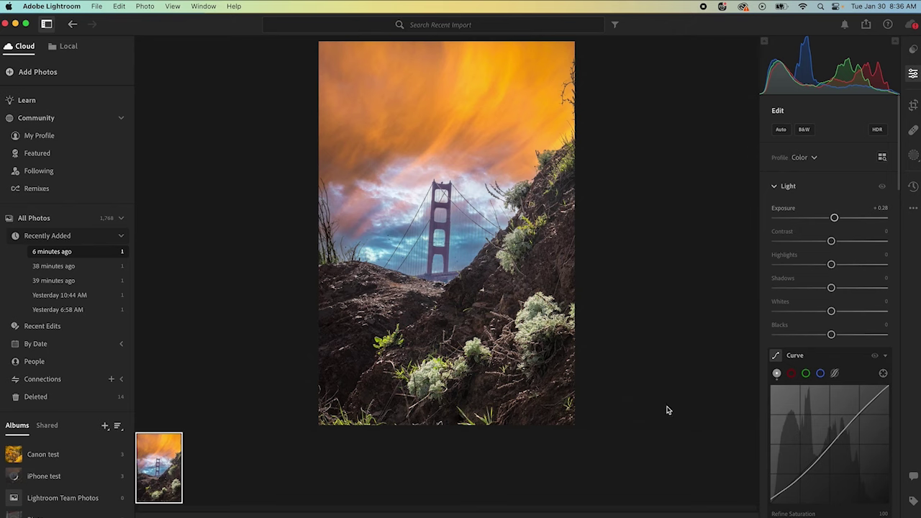